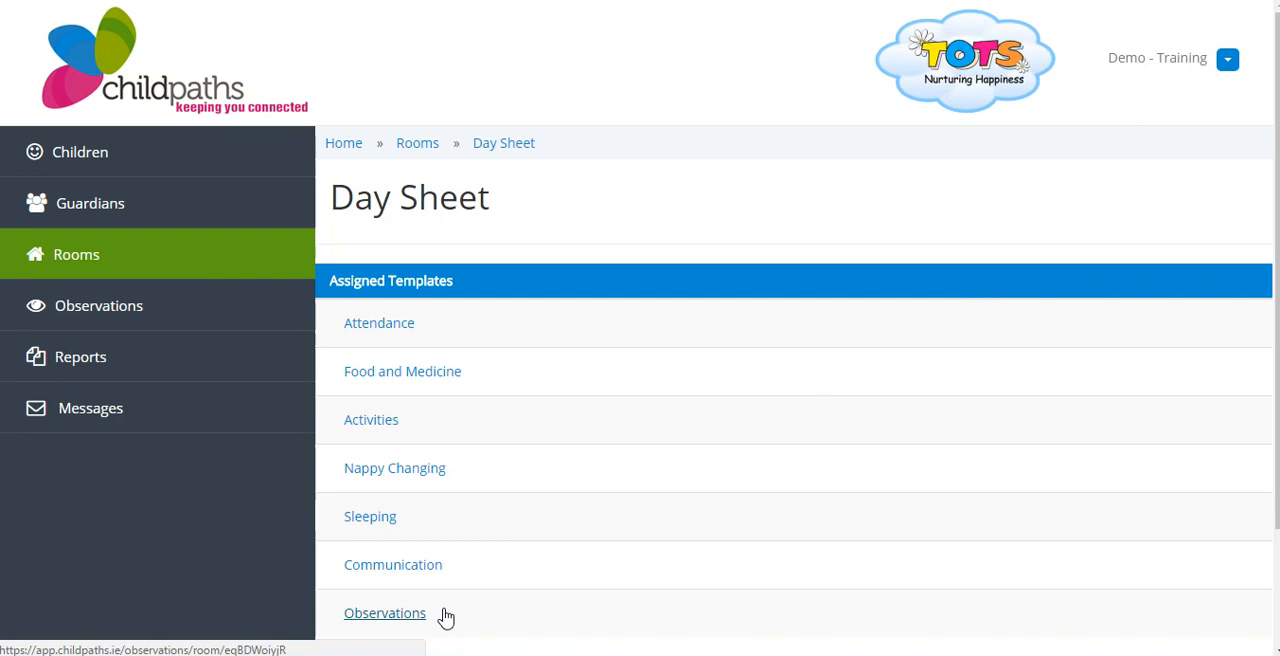
# Start a new observation for the third child in the room's Observations list and attach the photo IMG_0496.JPG
pyautogui.click(412, 618)
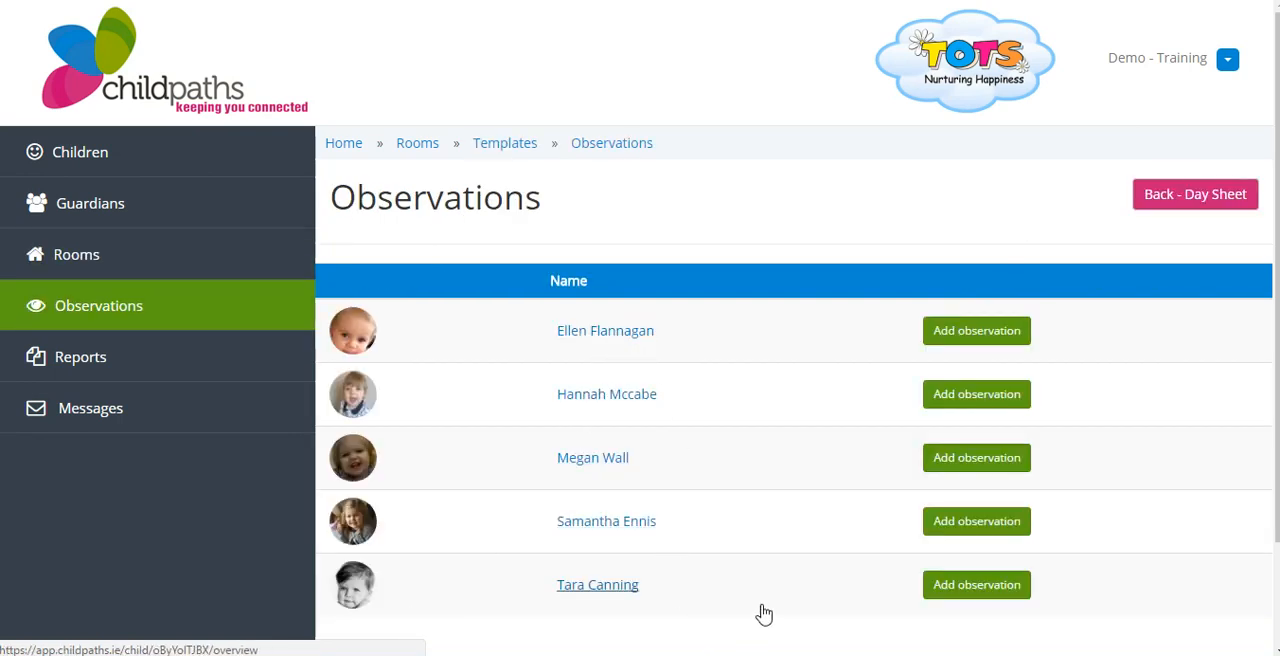
pyautogui.click(979, 462)
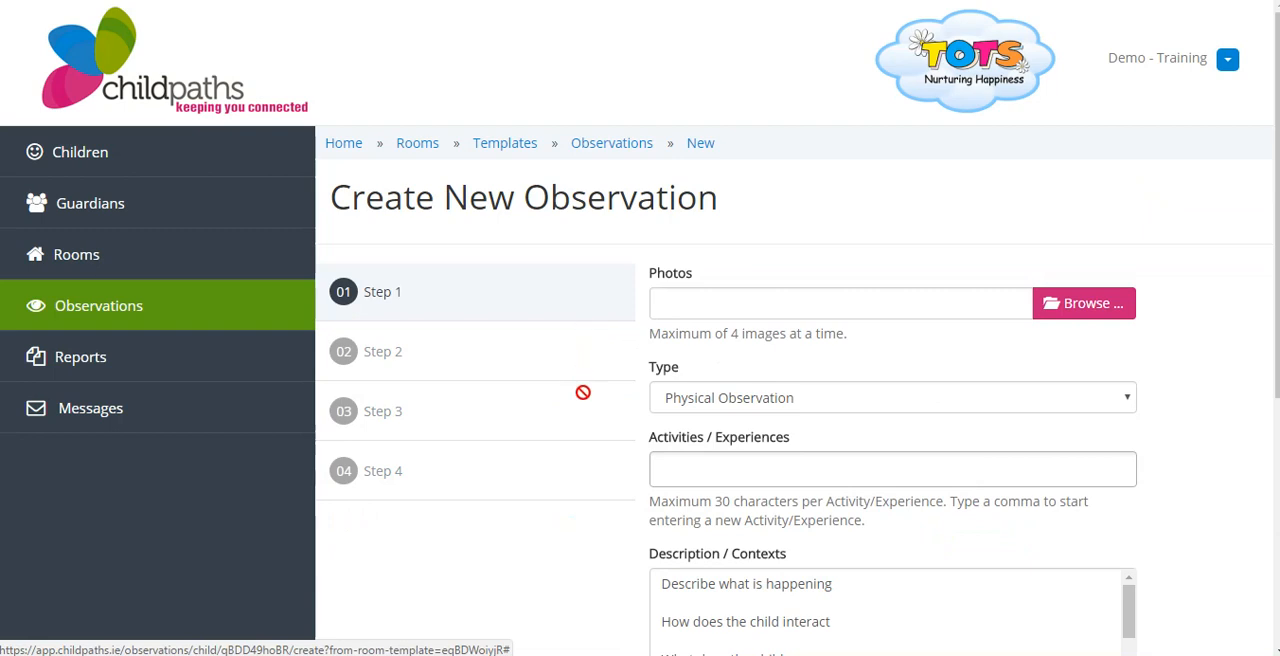
pyautogui.click(1105, 311)
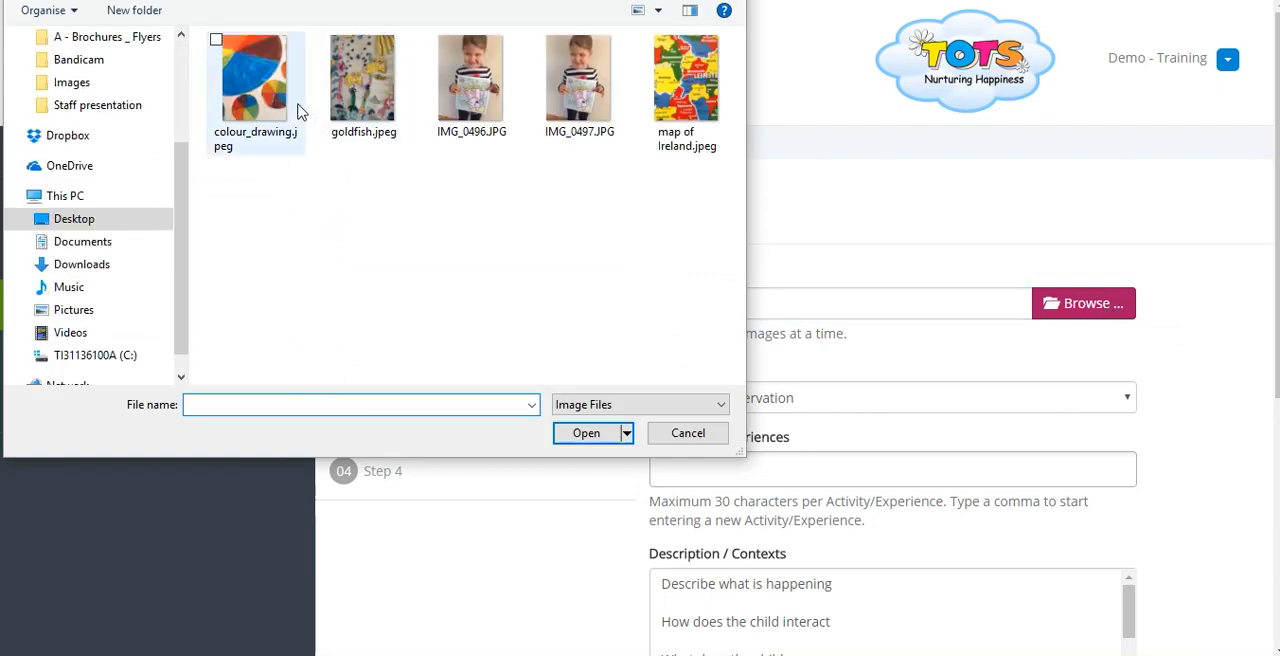
pyautogui.click(432, 44)
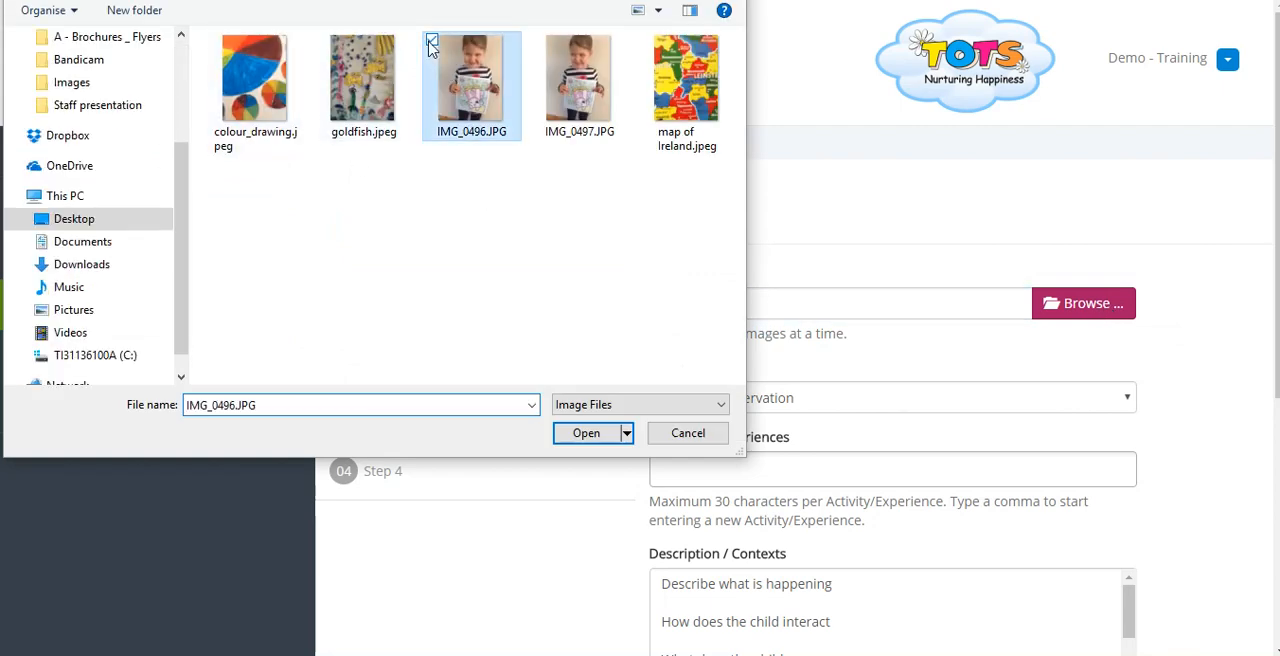
pyautogui.click(585, 433)
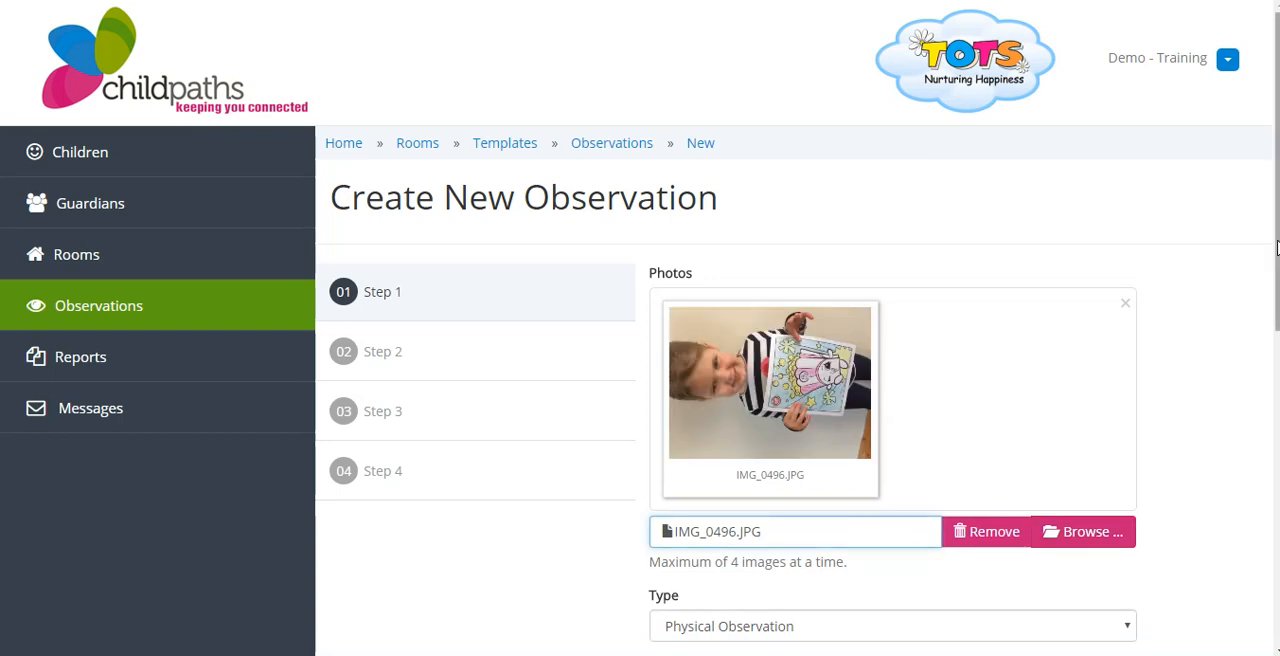
# Set the observation type to General Observation and add Colouring under Activities / Experiences
pyautogui.scroll(-2, 1272, 271)
pyautogui.scroll(-2, 960, 390)
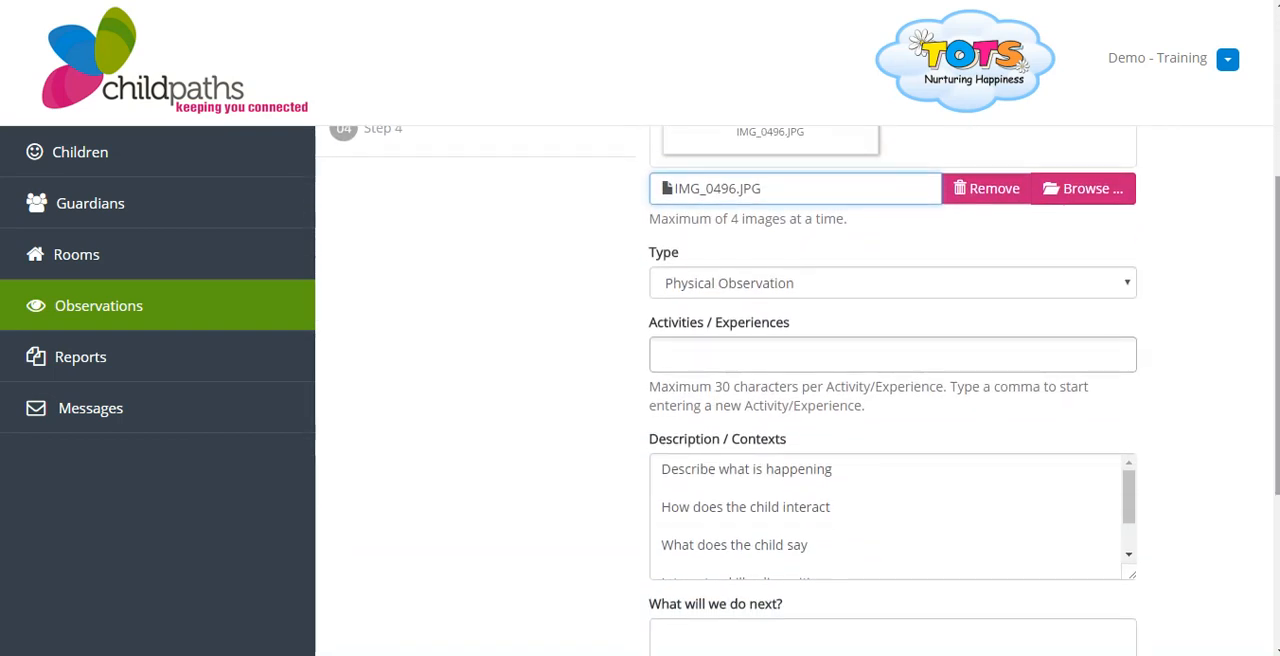
pyautogui.click(852, 286)
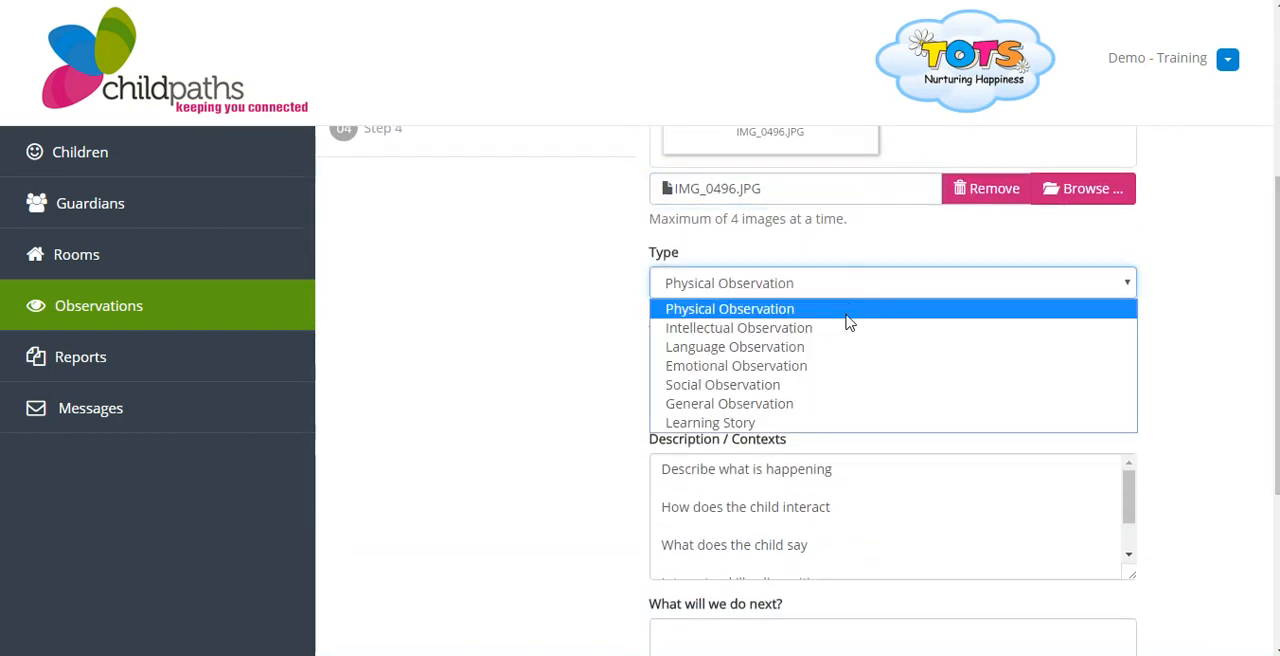
pyautogui.click(838, 404)
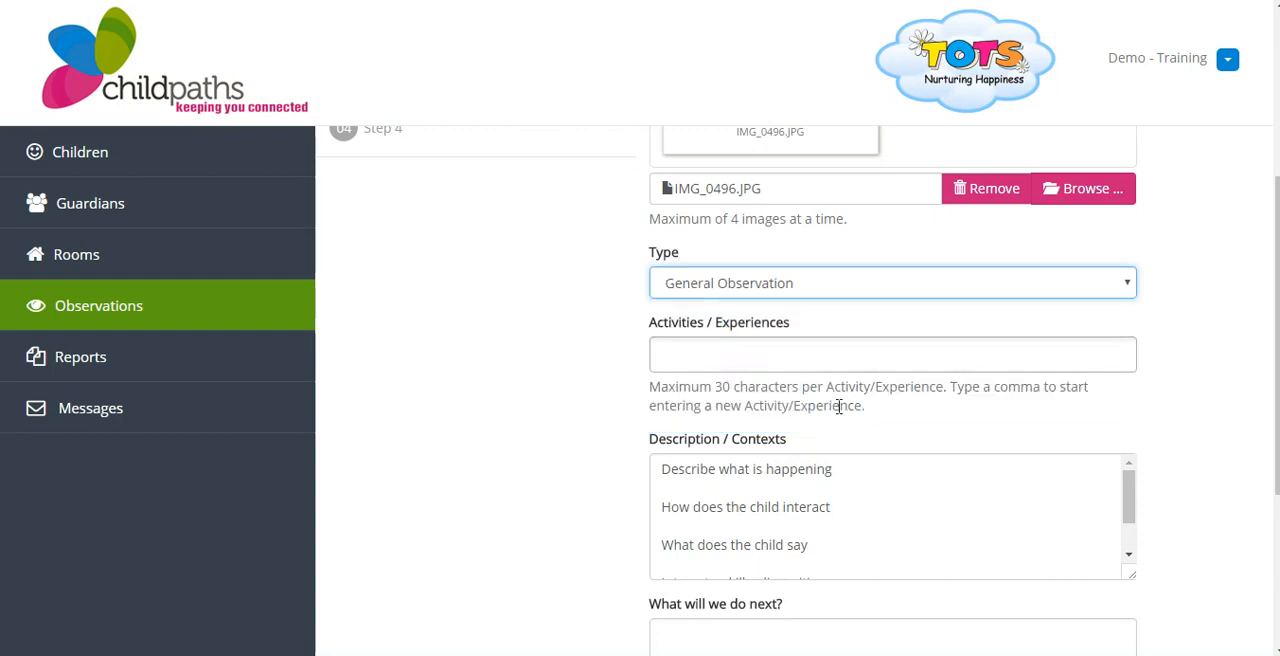
pyautogui.click(722, 355)
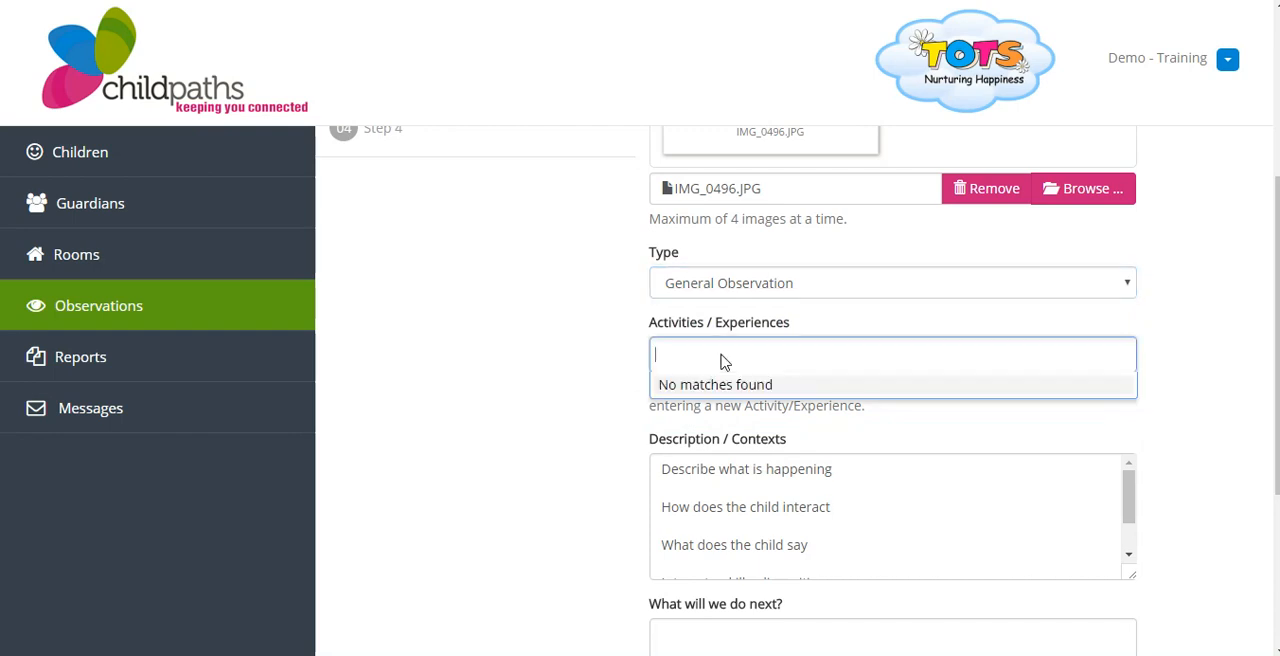
pyautogui.write('Colouring')
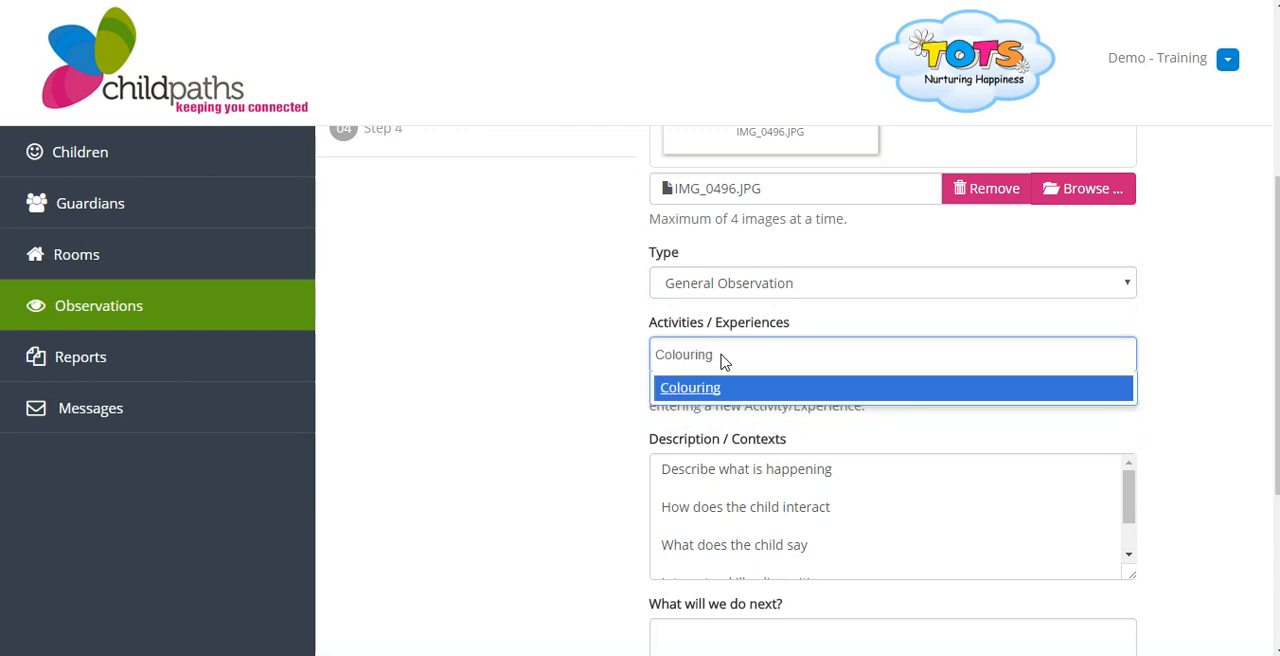
pyautogui.press('Return')
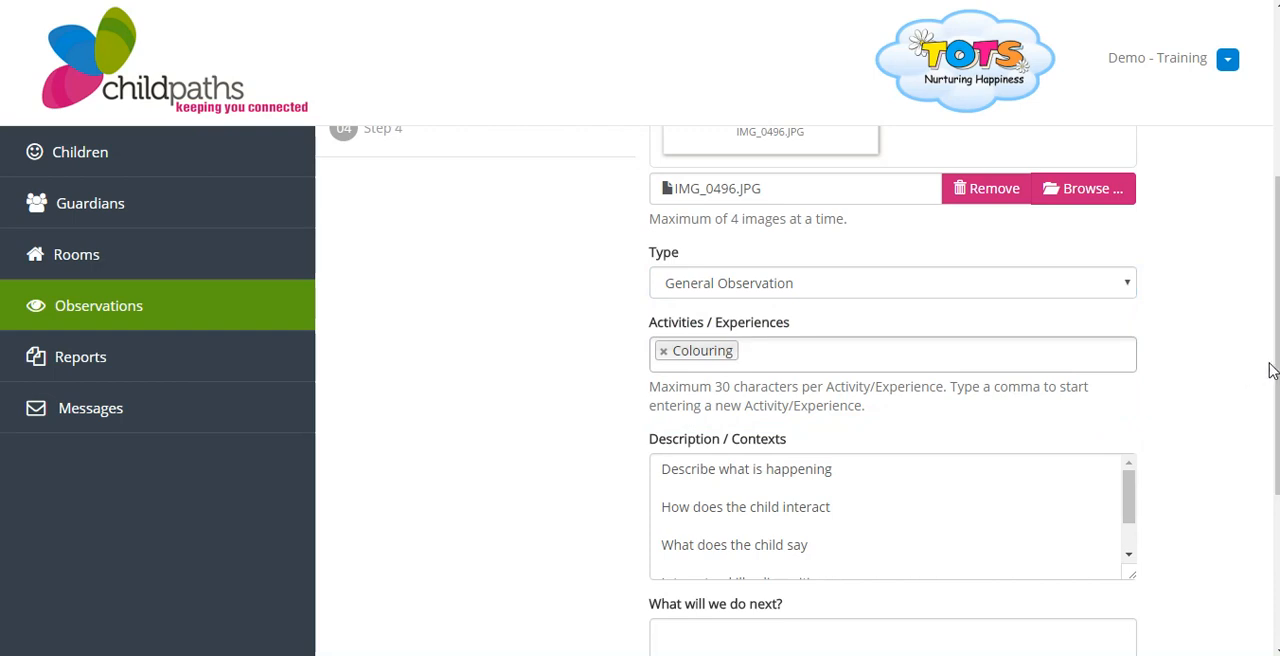
# Clear all the prompt text from the Description / Contexts field
pyautogui.moveTo(1277, 360); pyautogui.dragTo(1277, 455)
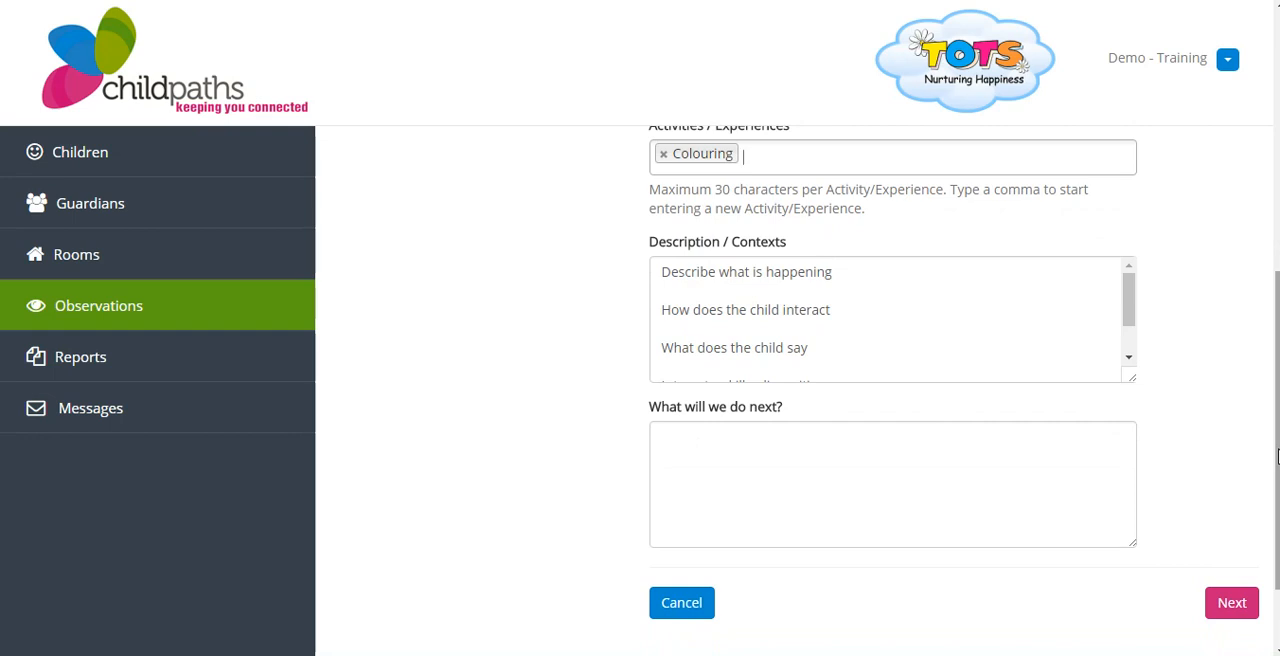
pyautogui.click(835, 341)
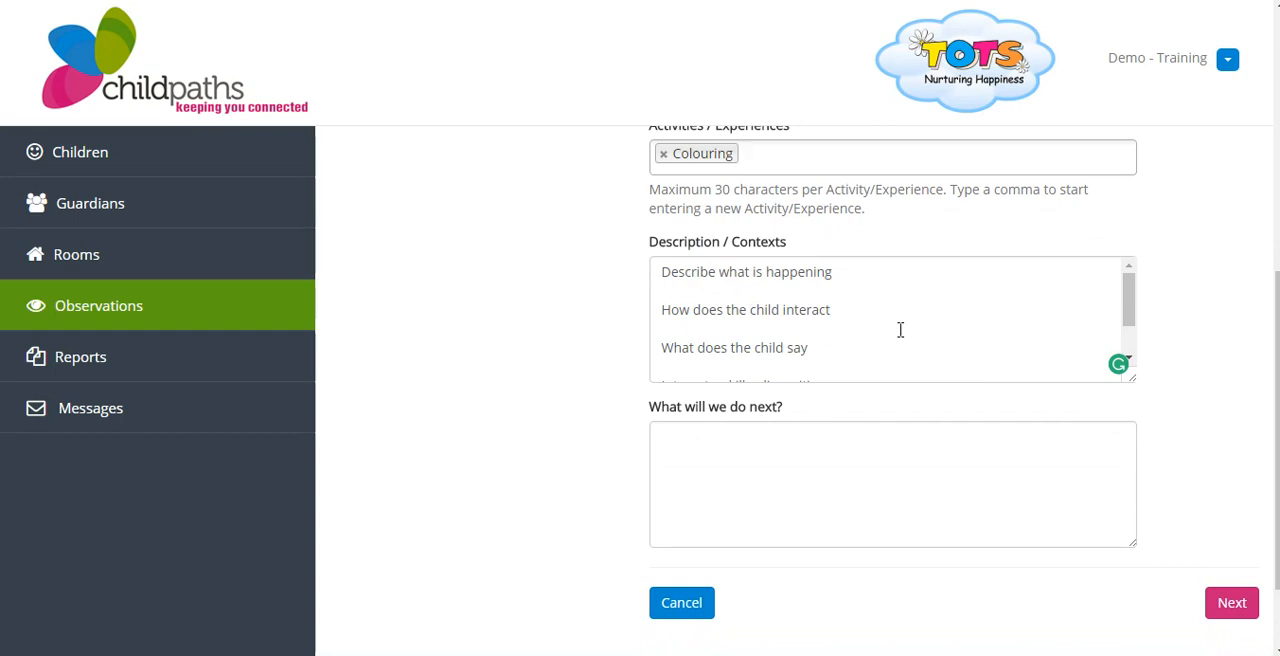
pyautogui.click(838, 274)
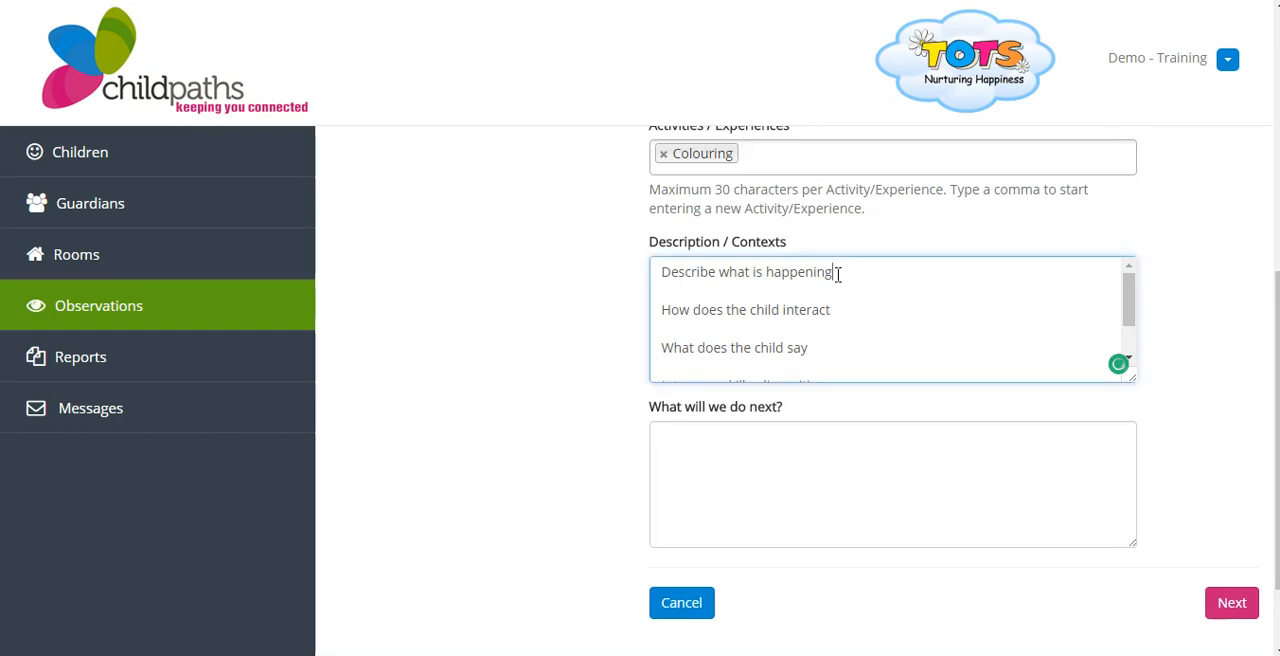
pyautogui.press('Return')
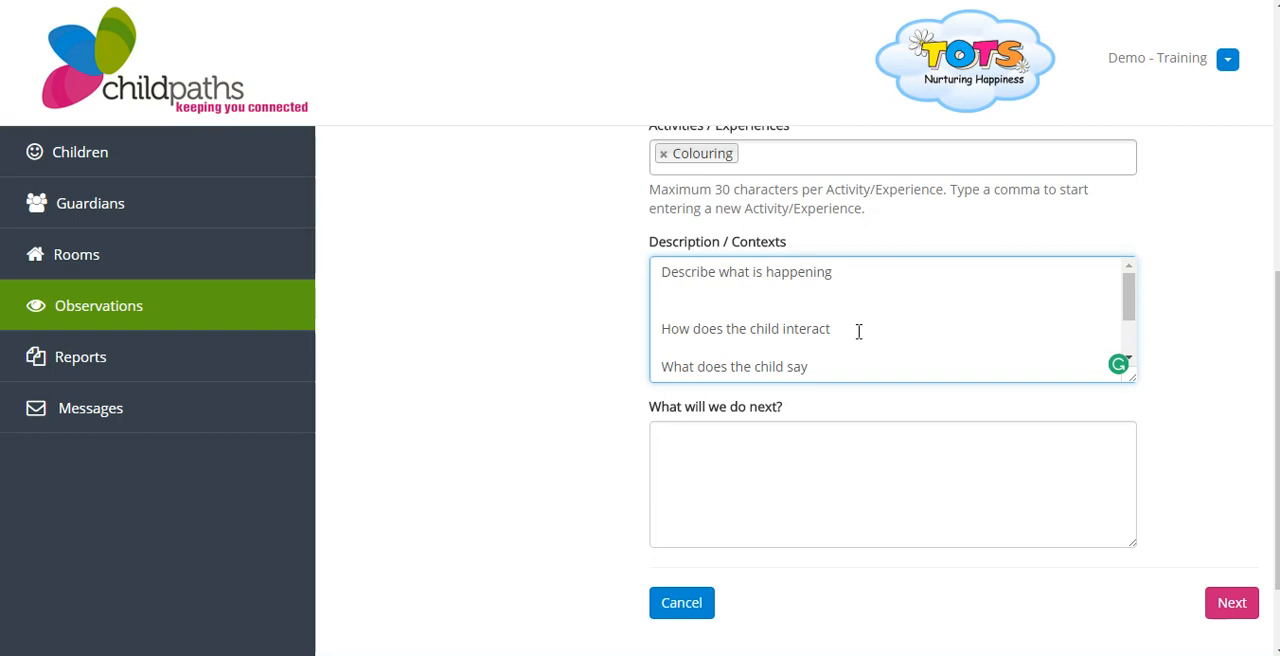
pyautogui.moveTo(1128, 305); pyautogui.dragTo(1129, 342)
pyautogui.click(826, 292)
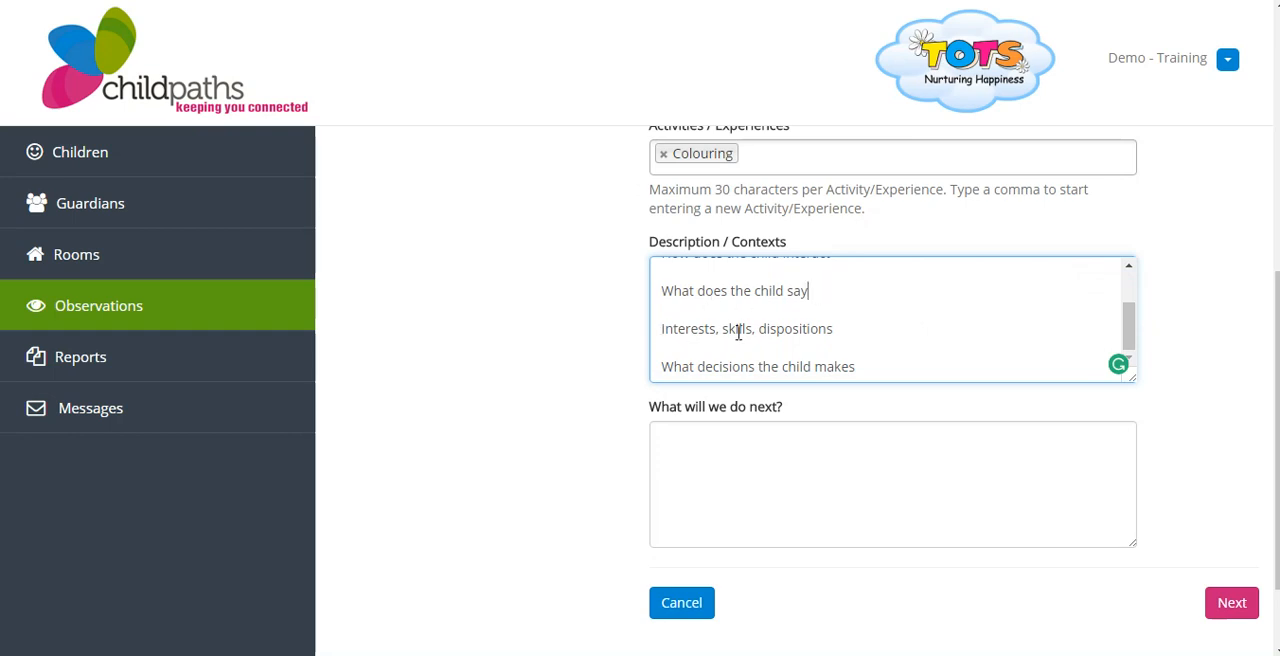
pyautogui.moveTo(659, 366); pyautogui.dragTo(877, 376)
pyautogui.click(877, 376)
pyautogui.hotkey('ctrl', 'a')
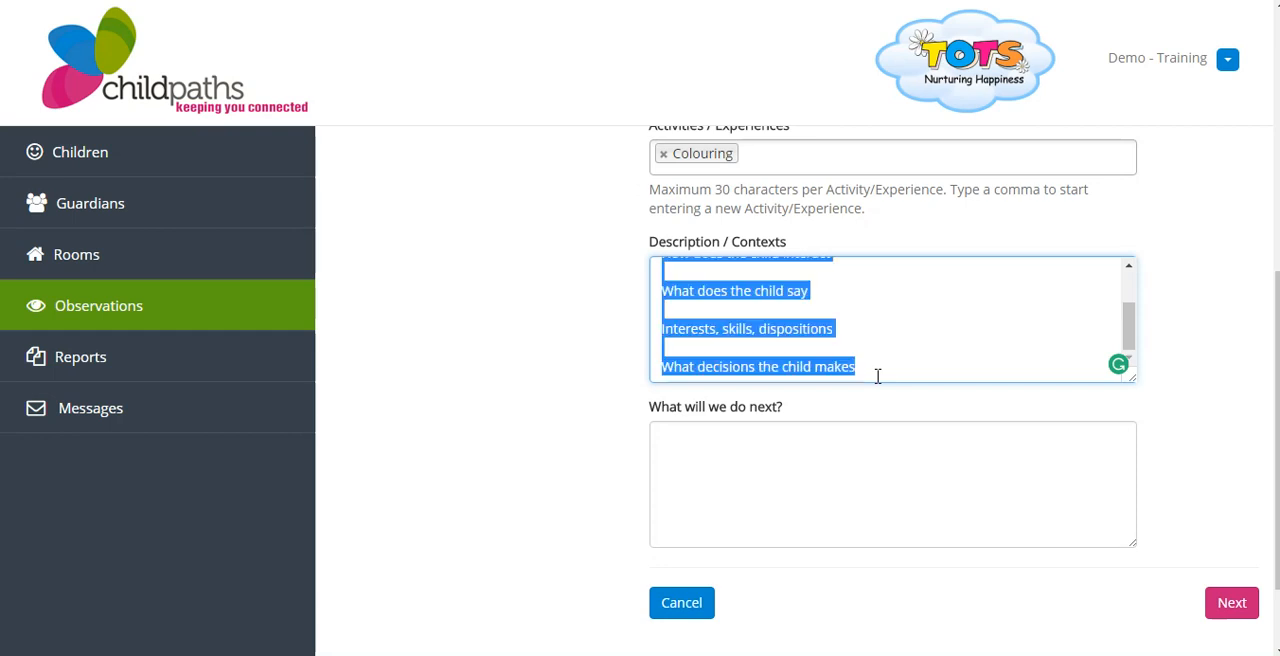
pyautogui.press('BackSpace')
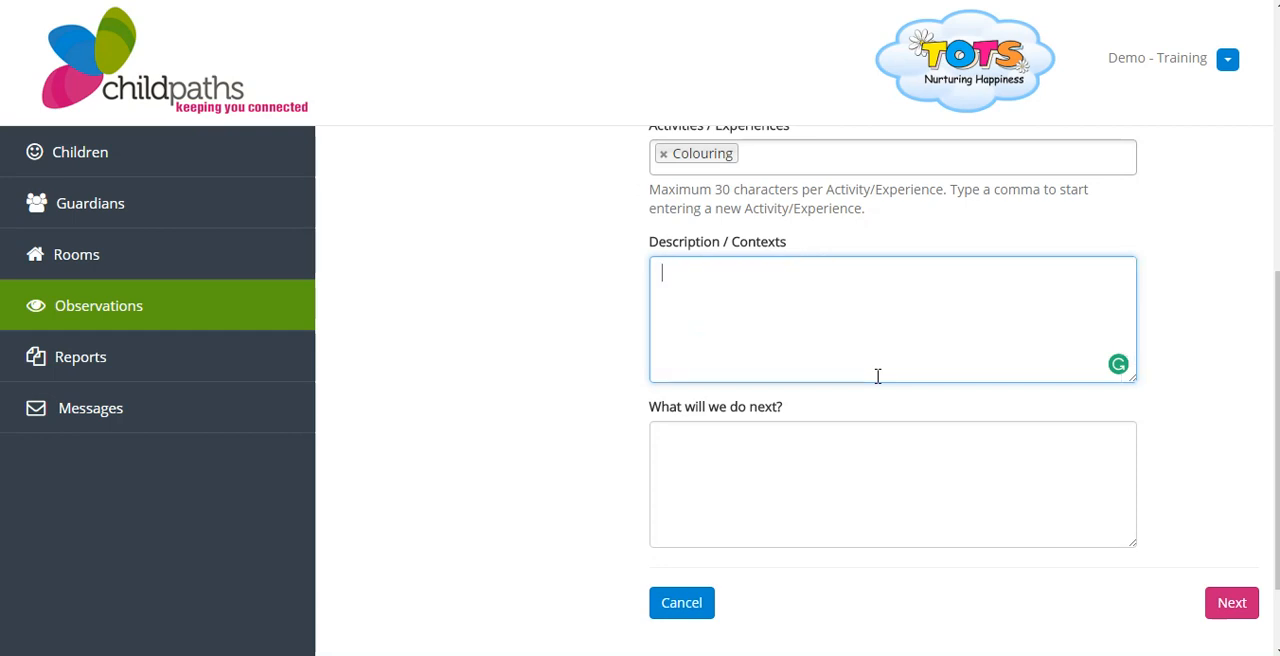
# Continue to step 2 of the observation, leaving the What will we do next? field blank, and choose Emotional under PILESS
pyautogui.scroll(-1, 1271, 325)
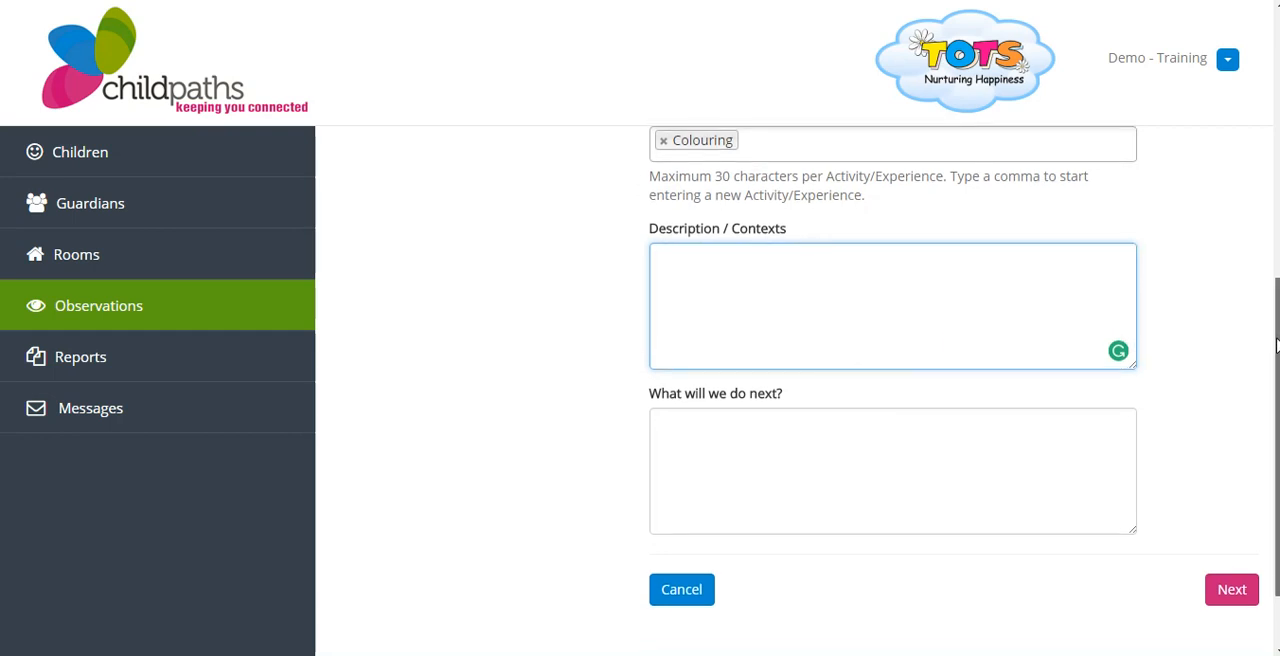
pyautogui.click(826, 383)
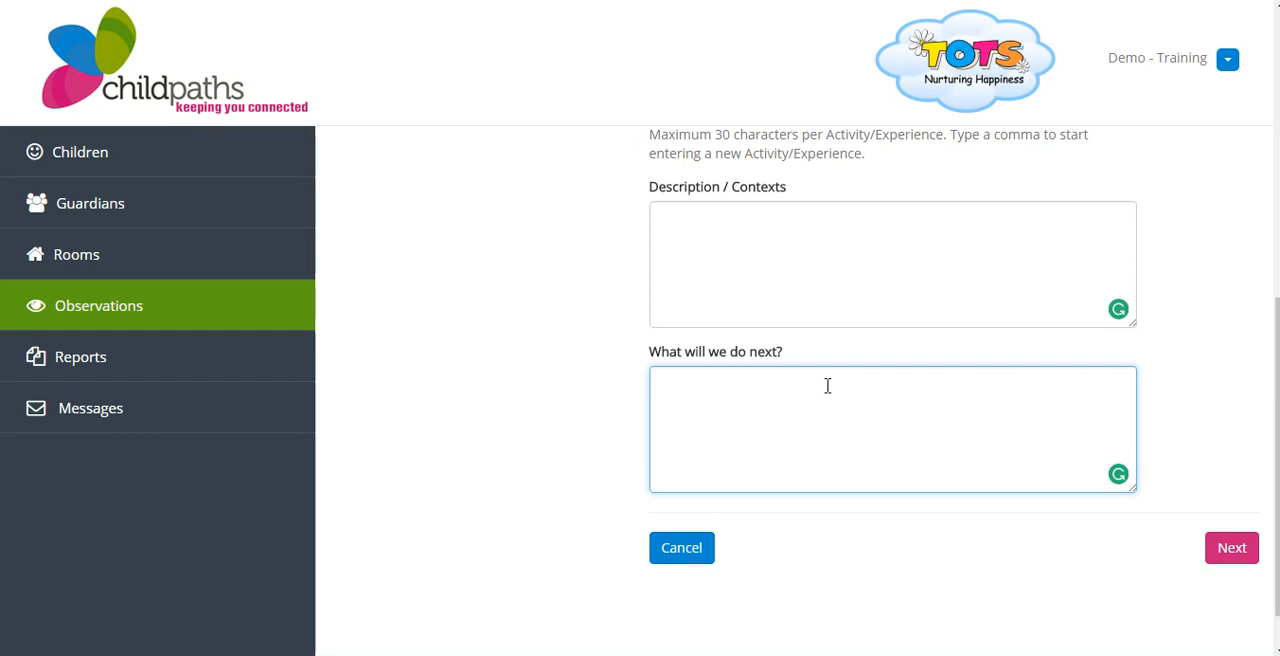
pyautogui.click(1223, 557)
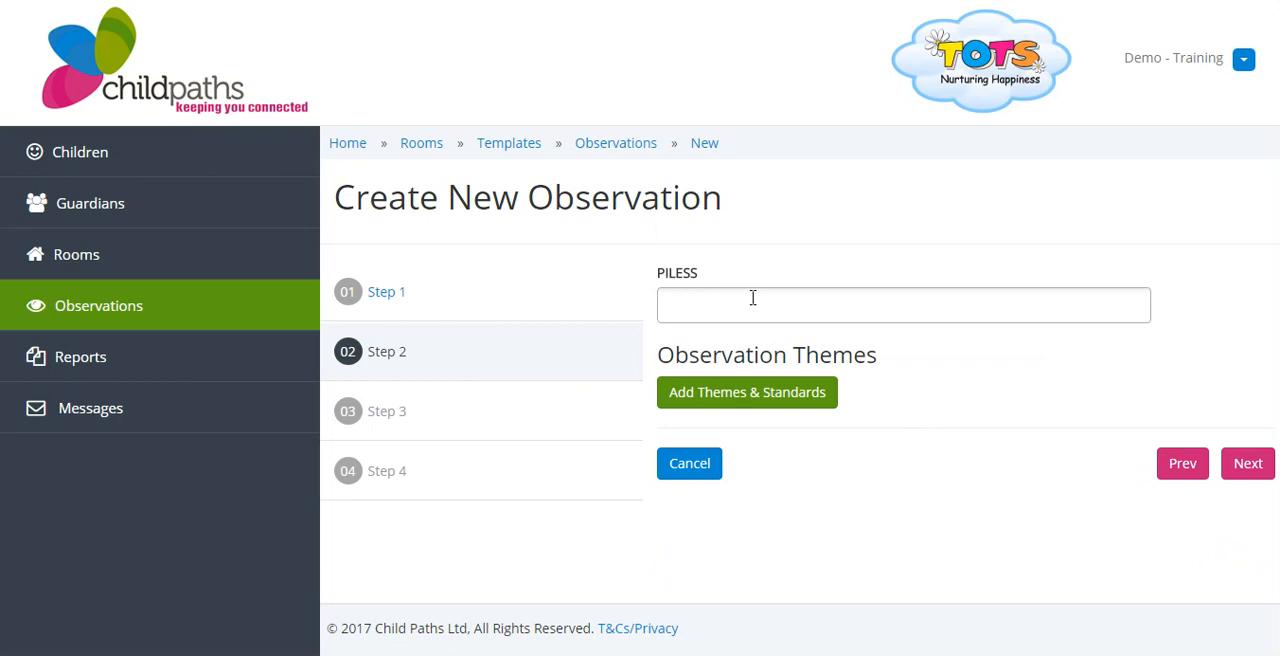
pyautogui.click(753, 298)
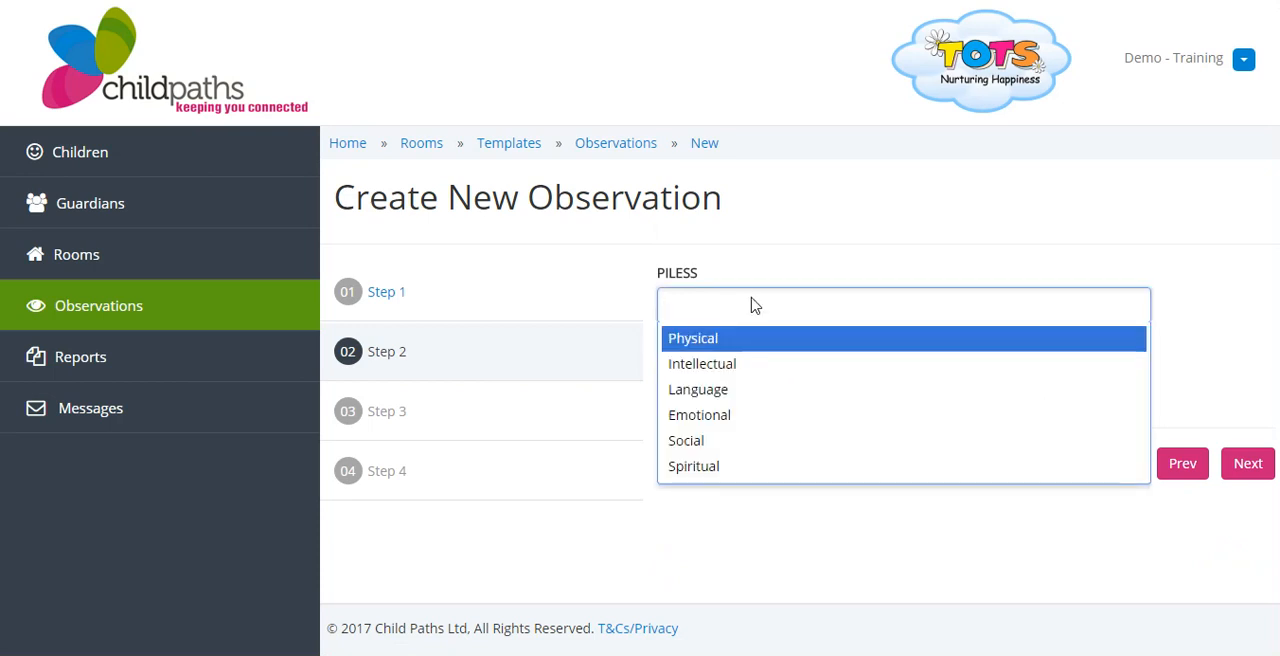
pyautogui.click(740, 413)
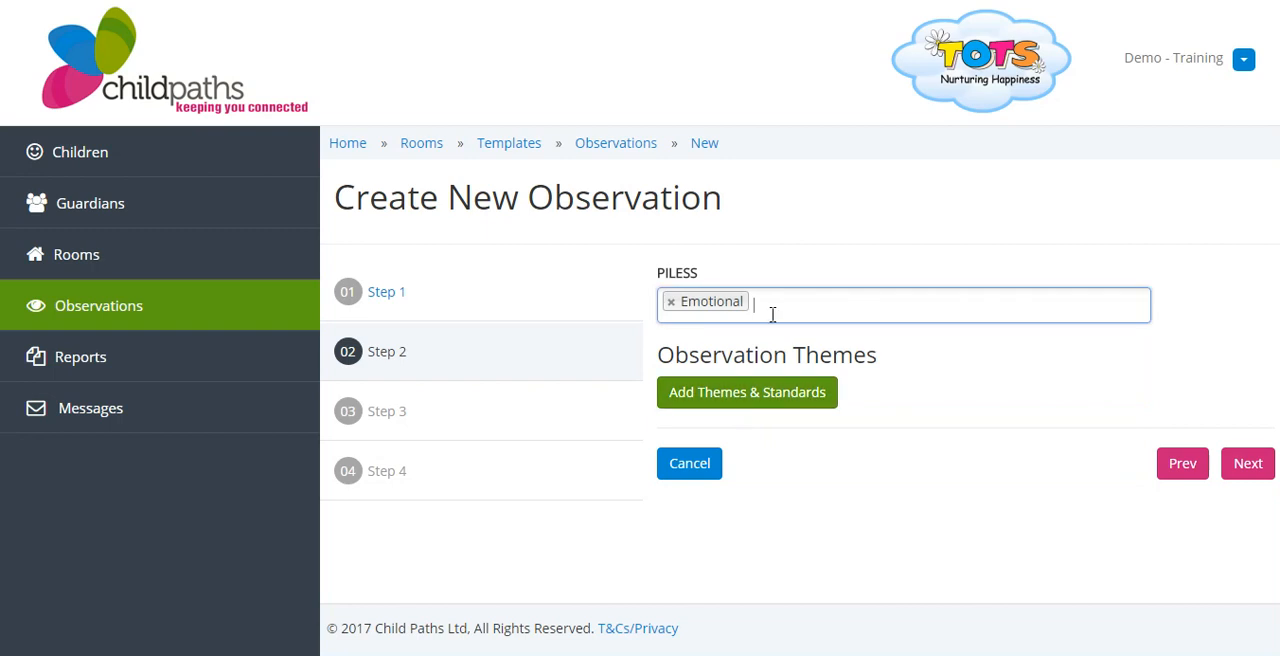
pyautogui.click(771, 317)
pyautogui.click(750, 393)
# Start adding themes and standards, choose the Communicating theme and proceed to its aims and goals
pyautogui.click(740, 400)
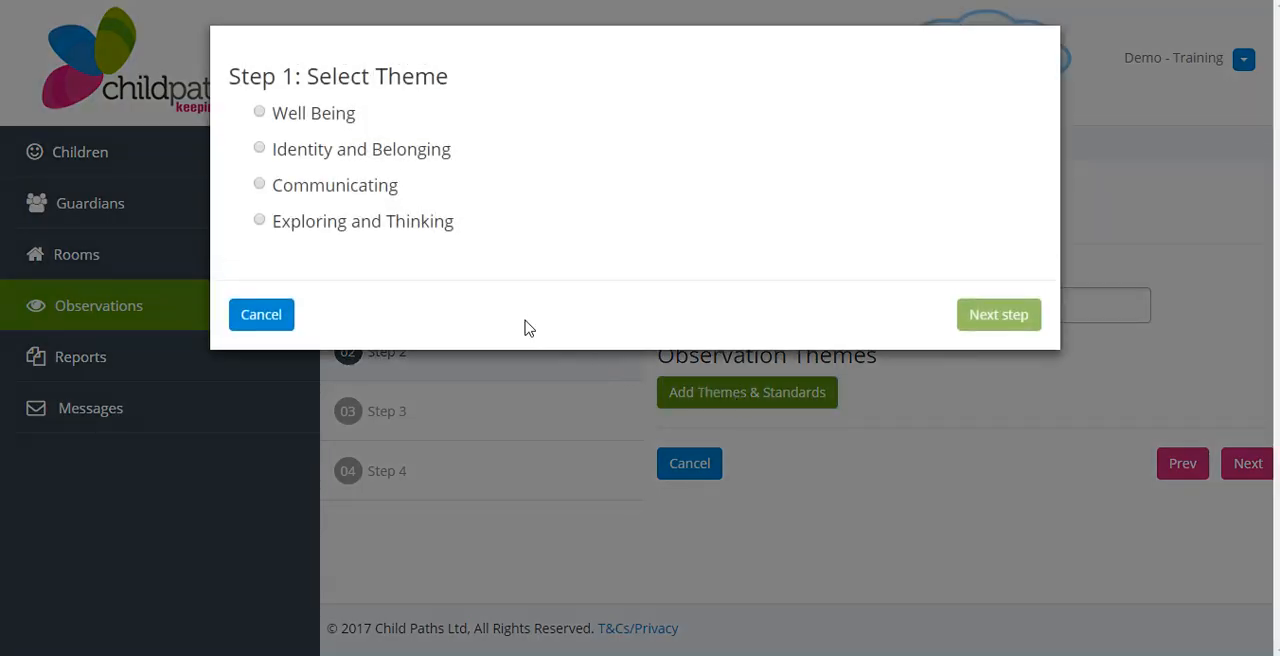
pyautogui.click(514, 195)
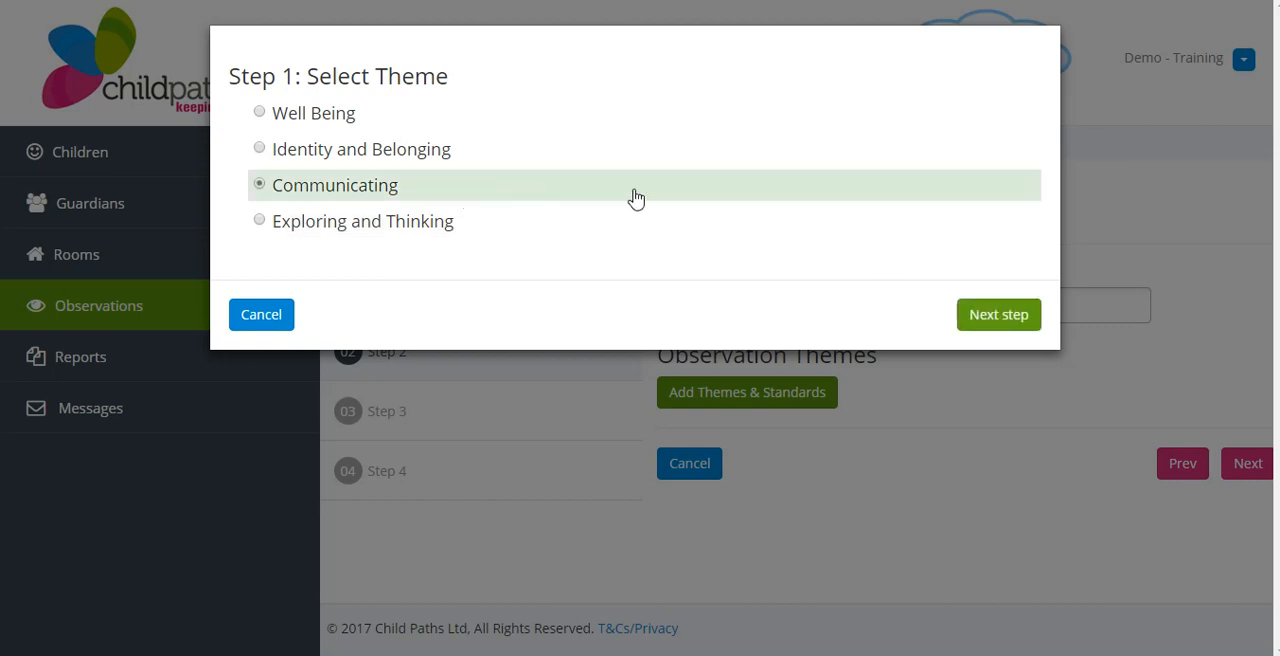
pyautogui.click(987, 316)
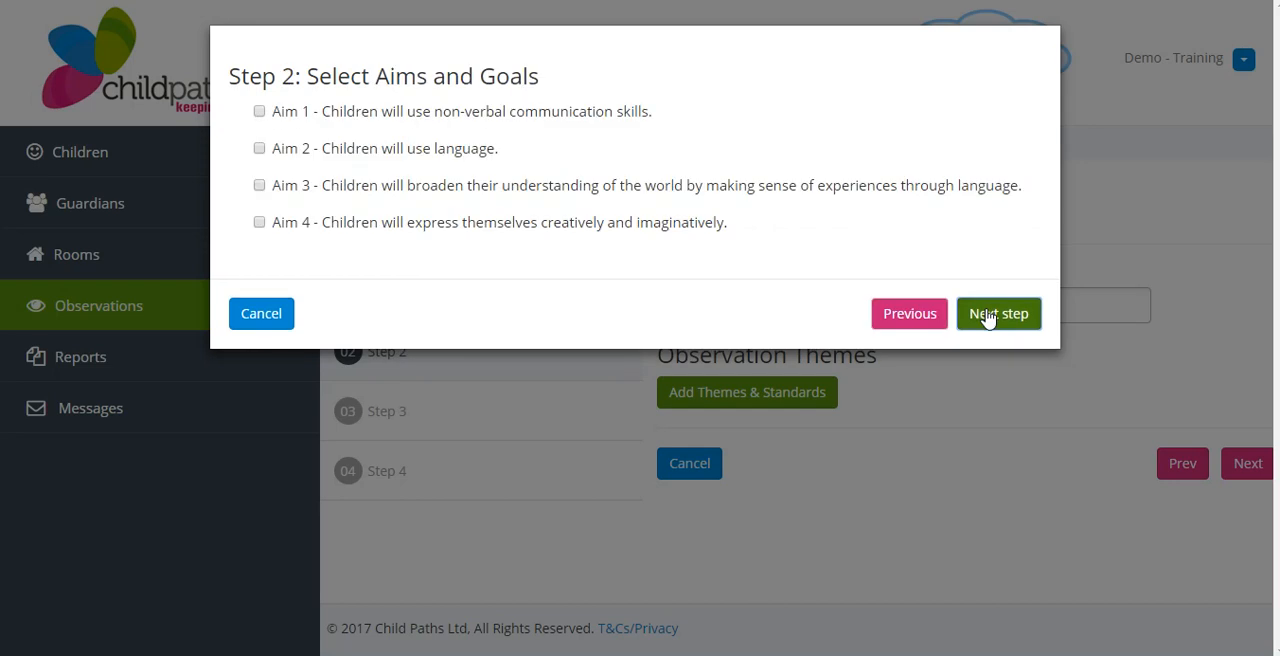
# Select Aim 1 on non-verbal communication skills and Aim 2 on using language, ticking goals 2 and 4 under each
pyautogui.click(532, 121)
pyautogui.click(532, 176)
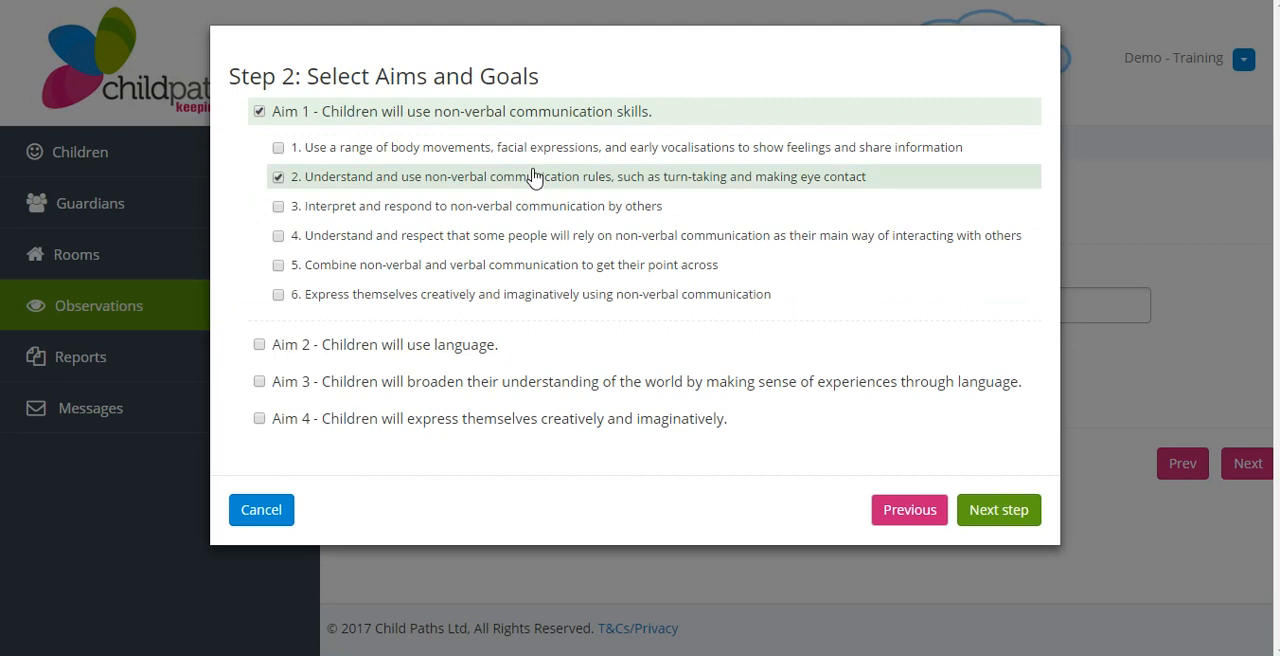
pyautogui.click(540, 236)
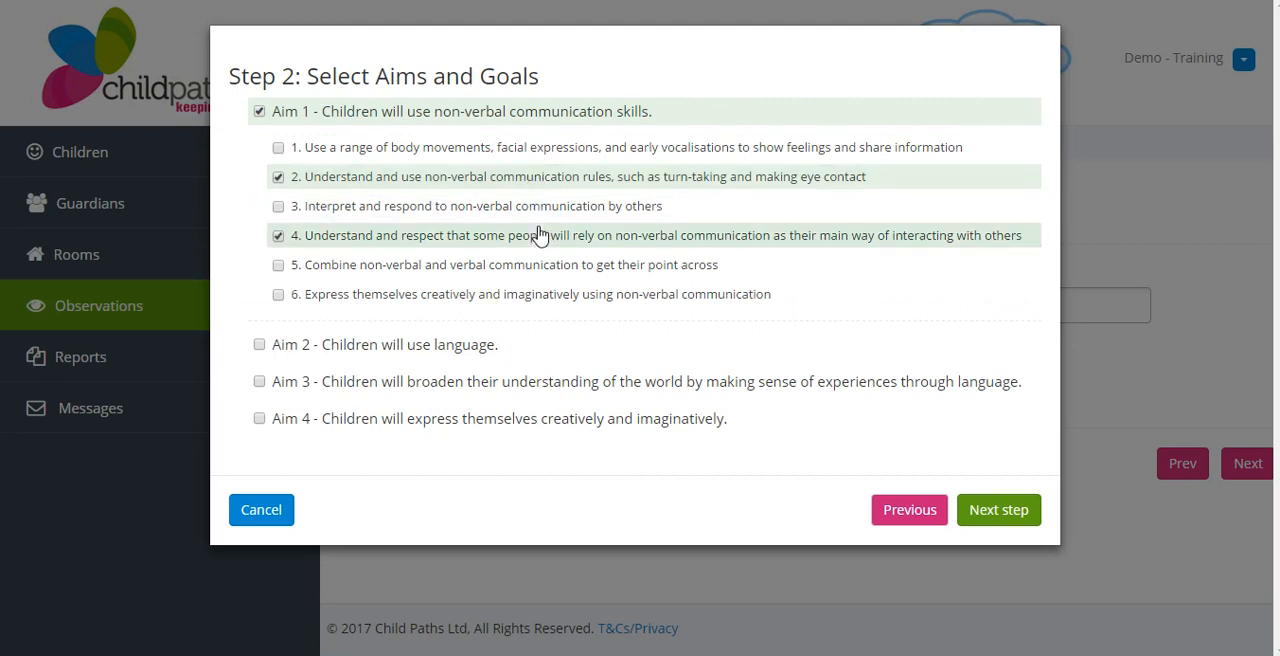
pyautogui.click(476, 346)
pyautogui.click(500, 411)
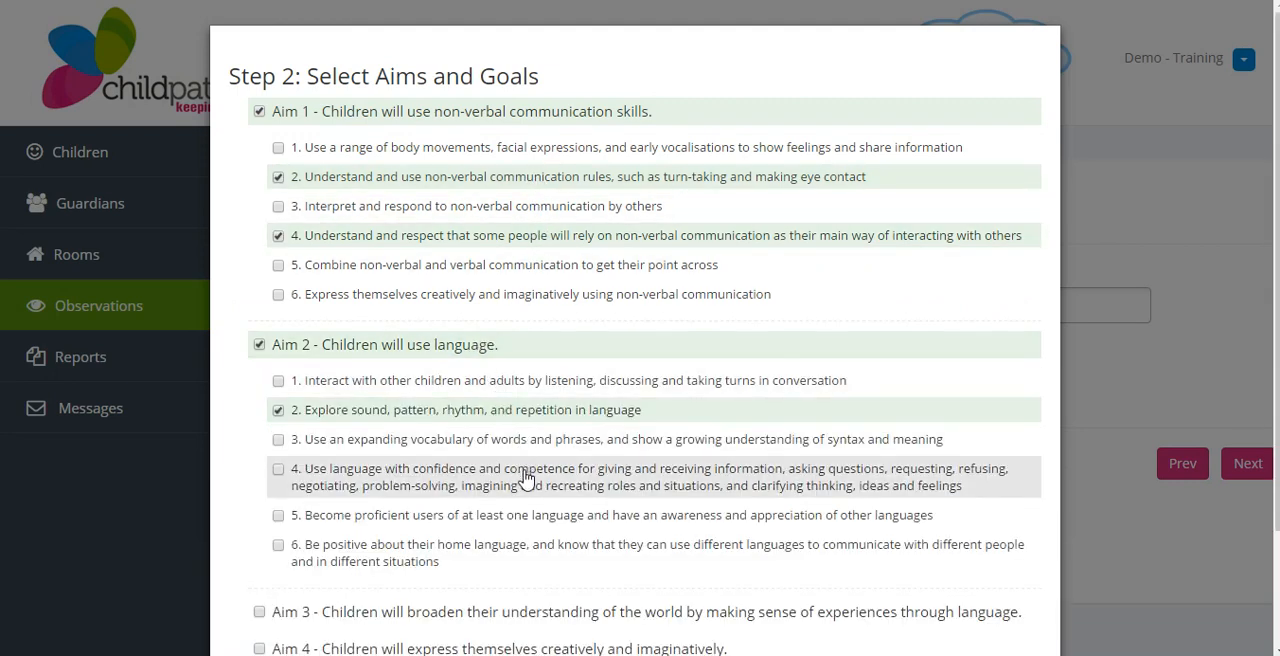
pyautogui.click(526, 478)
# Select Aim 3 on broadening understanding of the world through language, and tick its goals 2 and 4
pyautogui.scroll(-1, 1278, 316)
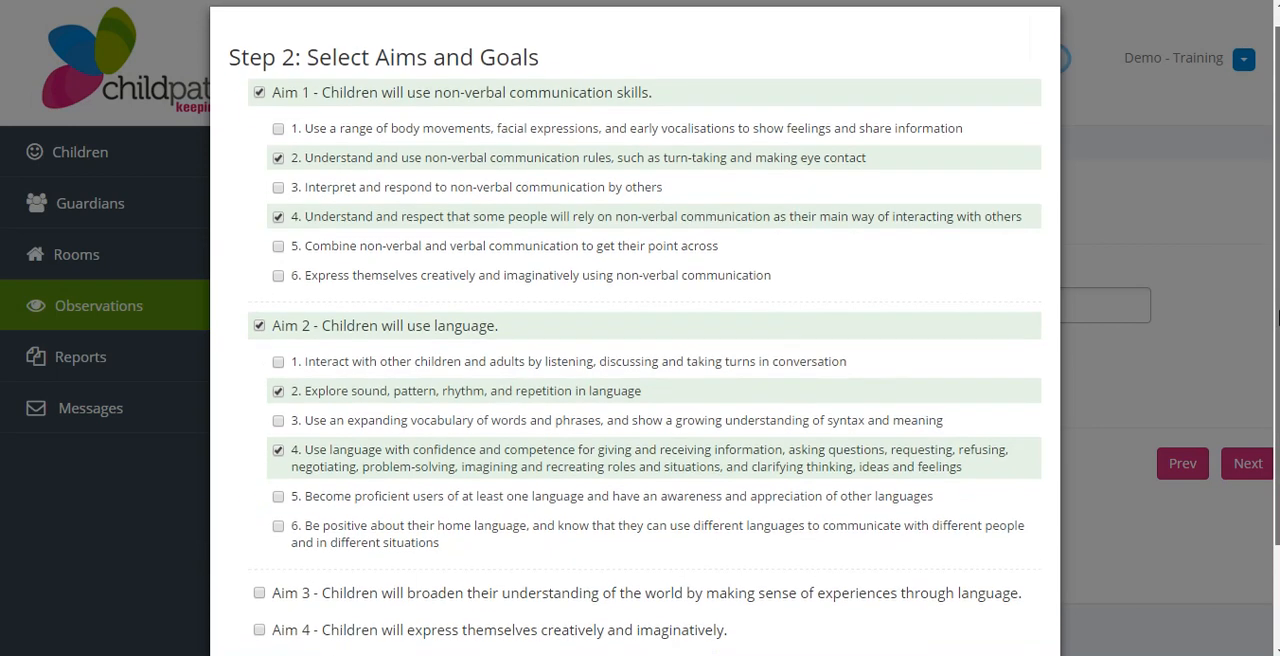
pyautogui.scroll(-2, 1278, 316)
pyautogui.scroll(-1, 640, 330)
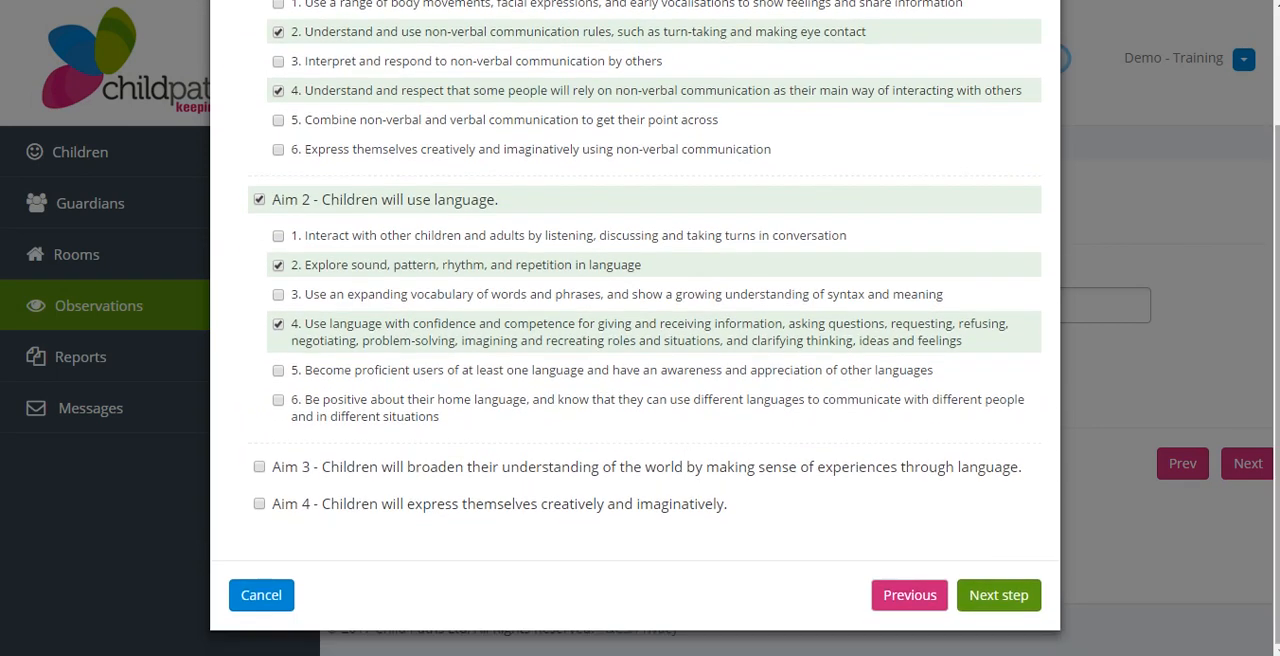
pyautogui.click(772, 468)
pyautogui.scroll(-1, 872, 470)
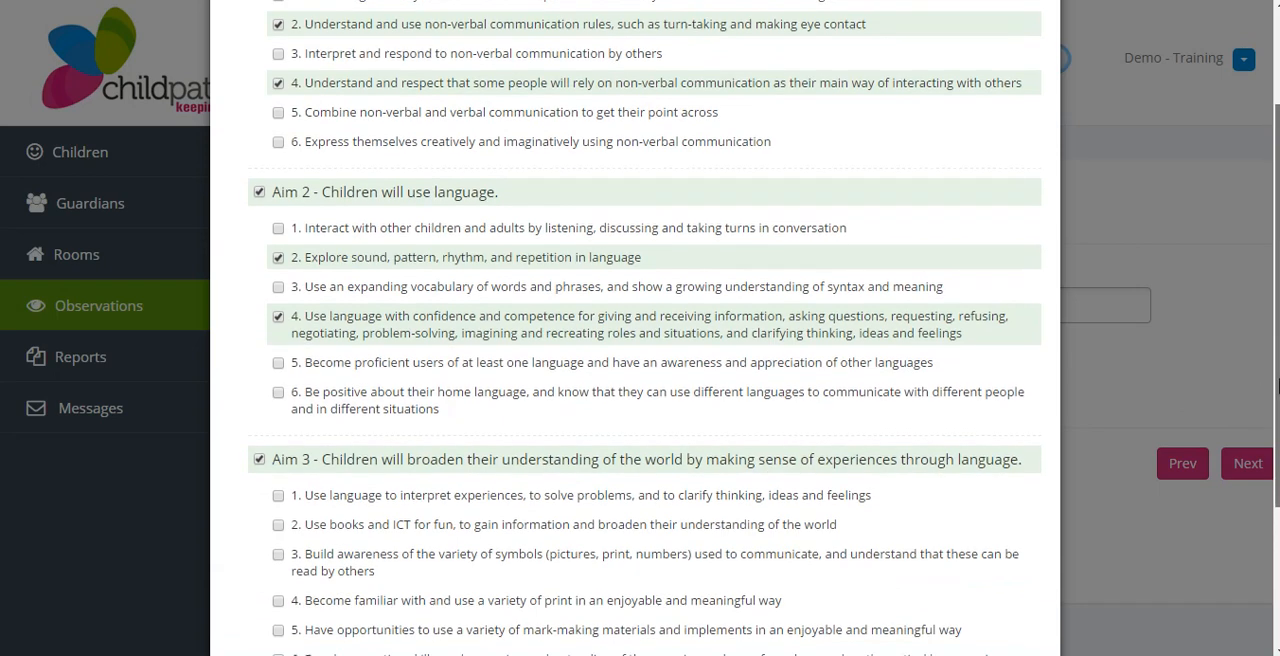
pyautogui.scroll(-1, 823, 434)
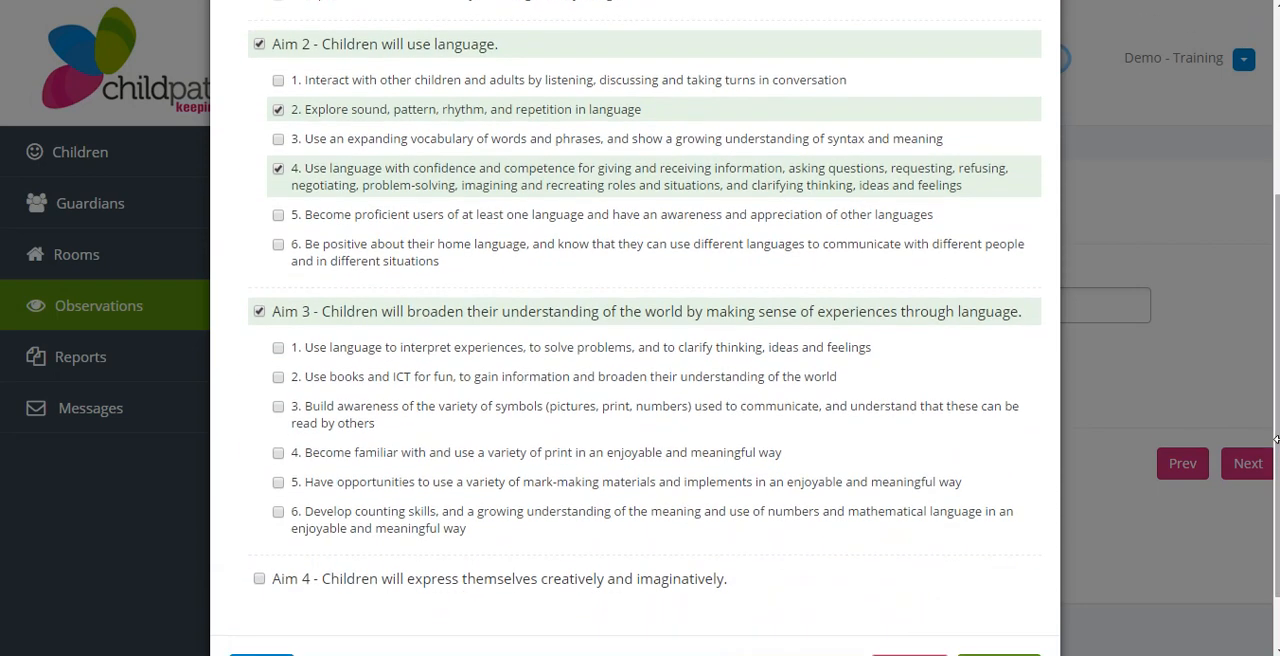
pyautogui.click(644, 388)
pyautogui.click(643, 468)
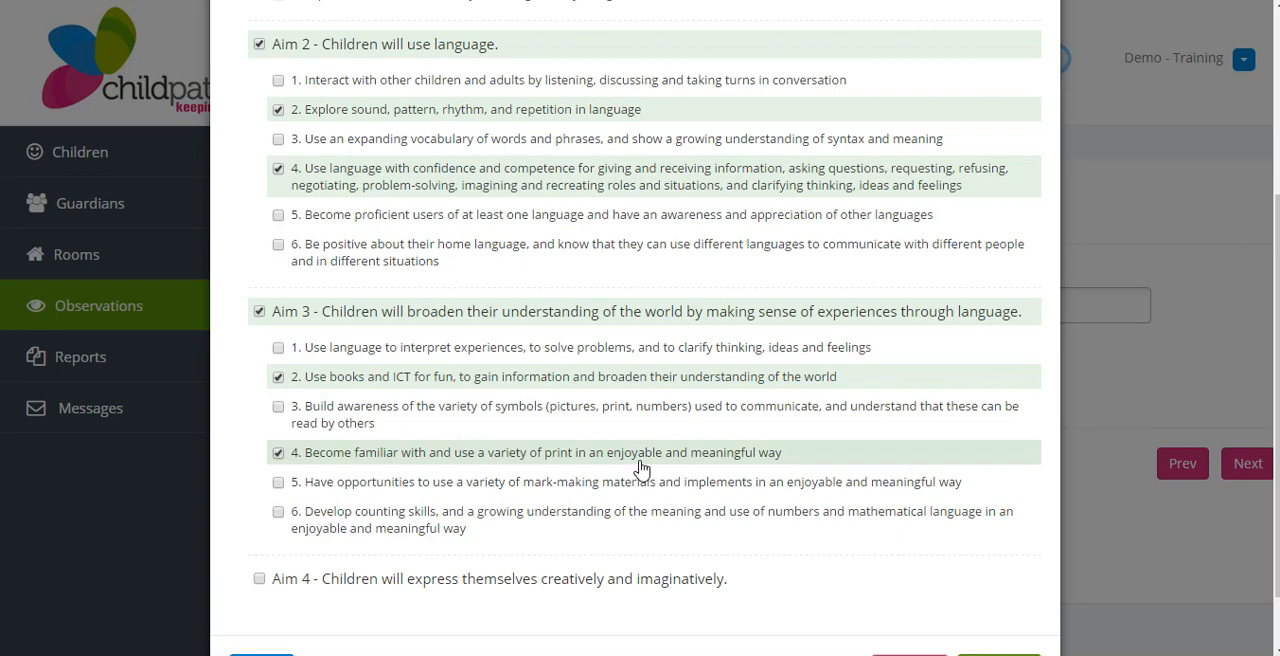
pyautogui.moveTo(1277, 350); pyautogui.dragTo(1277, 395)
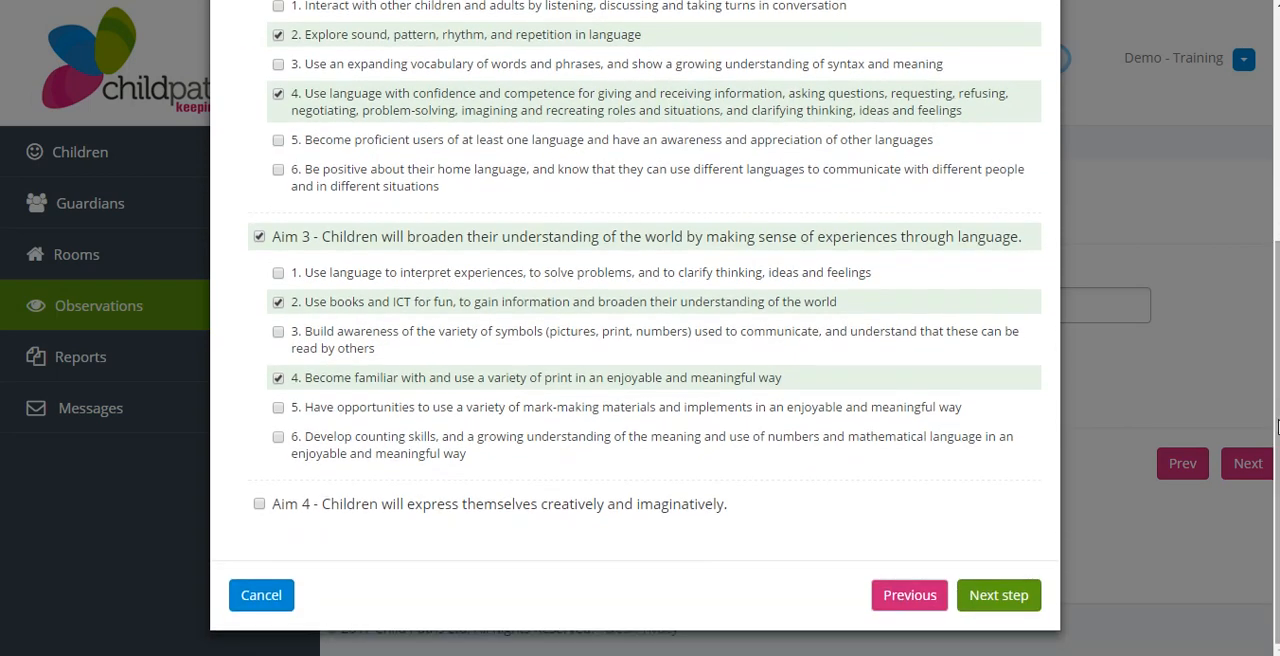
# Proceed to the standards, select Standard 5: Interactions with Components 5.1 and 5.3, and finish the theme selection
pyautogui.click(997, 595)
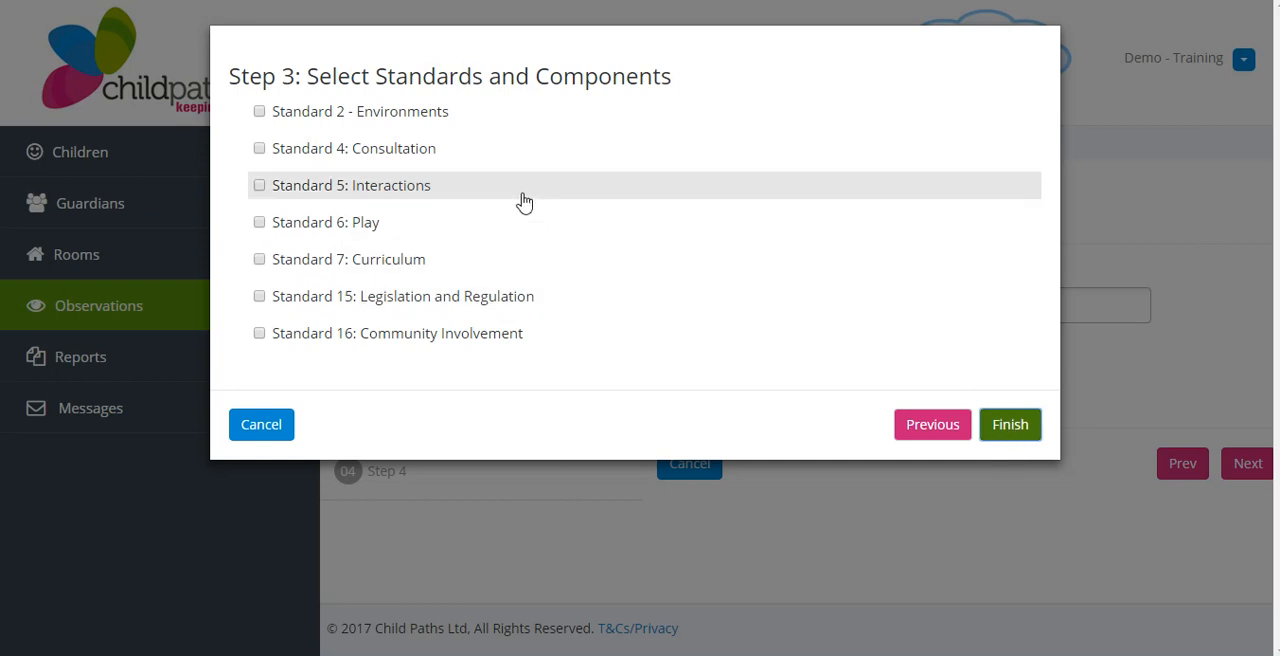
pyautogui.click(387, 190)
pyautogui.click(391, 235)
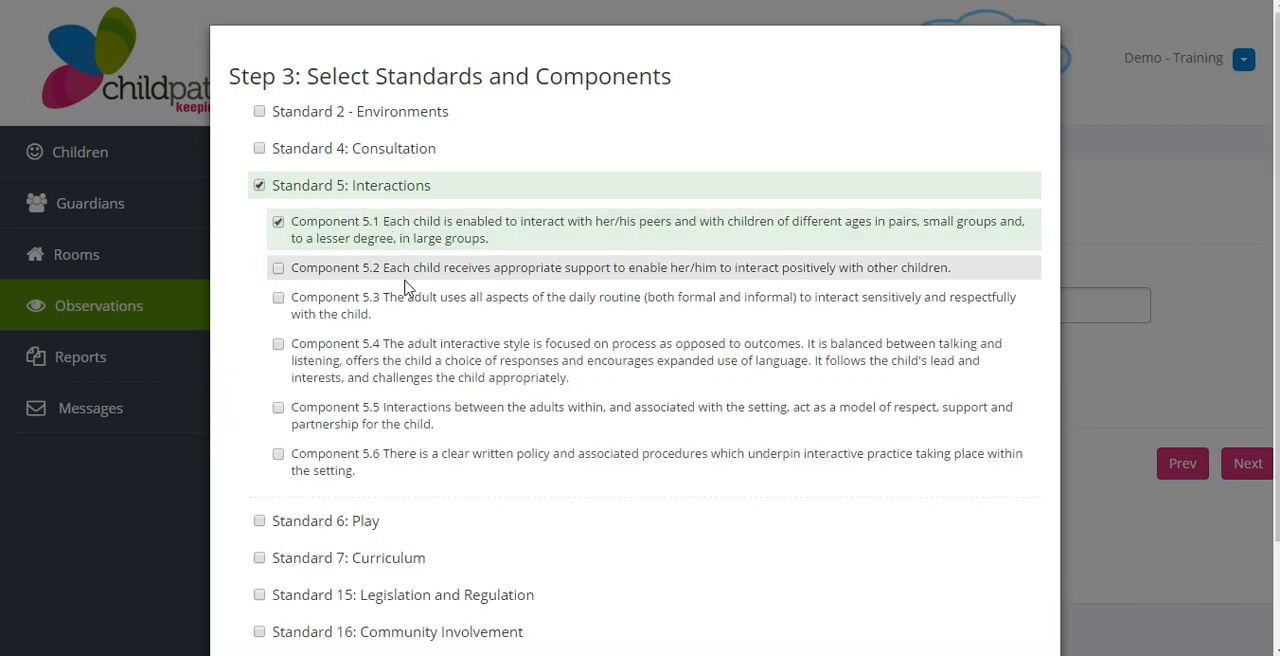
pyautogui.click(408, 300)
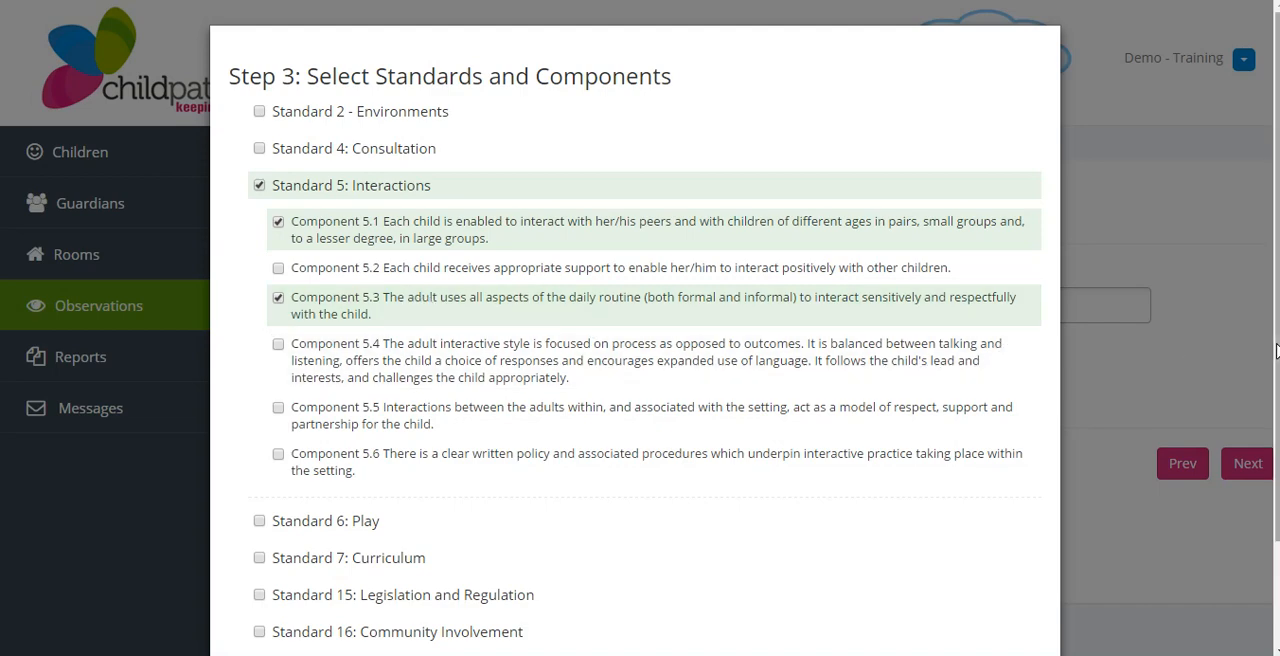
pyautogui.moveTo(1276, 350); pyautogui.dragTo(1277, 477)
pyautogui.click(1006, 598)
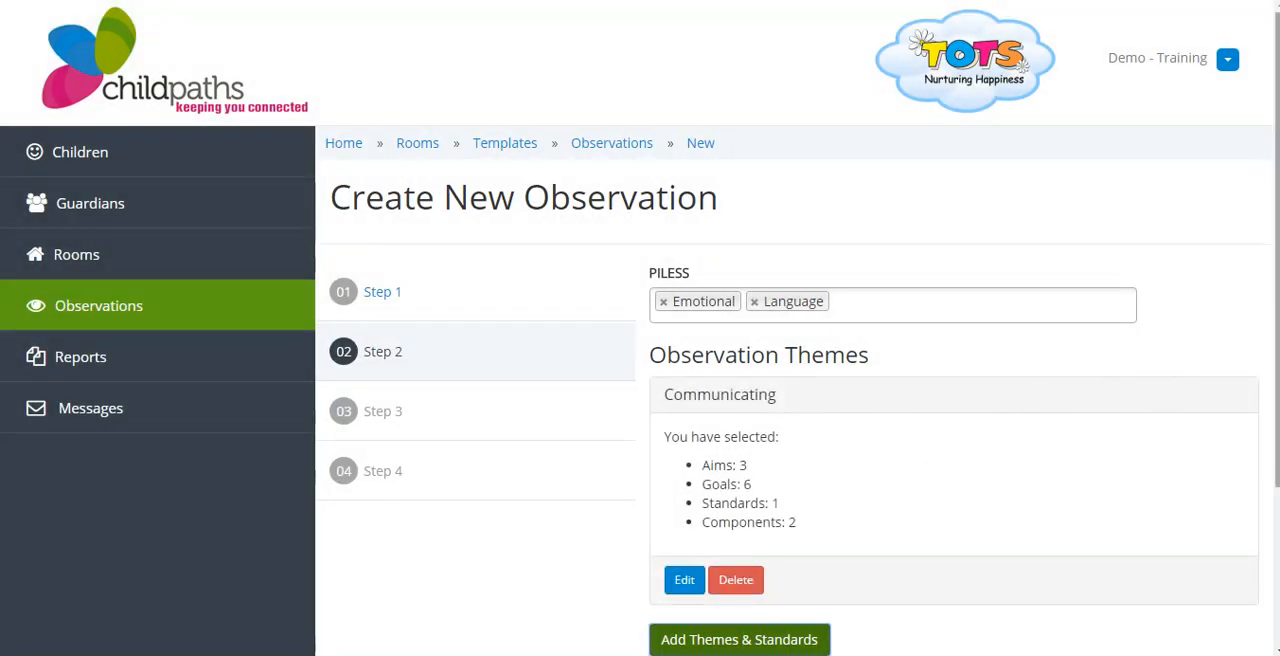
# Check the Communicating theme's selection summary and continue to step 3 of the observation
pyautogui.moveTo(1277, 318); pyautogui.dragTo(1277, 372)
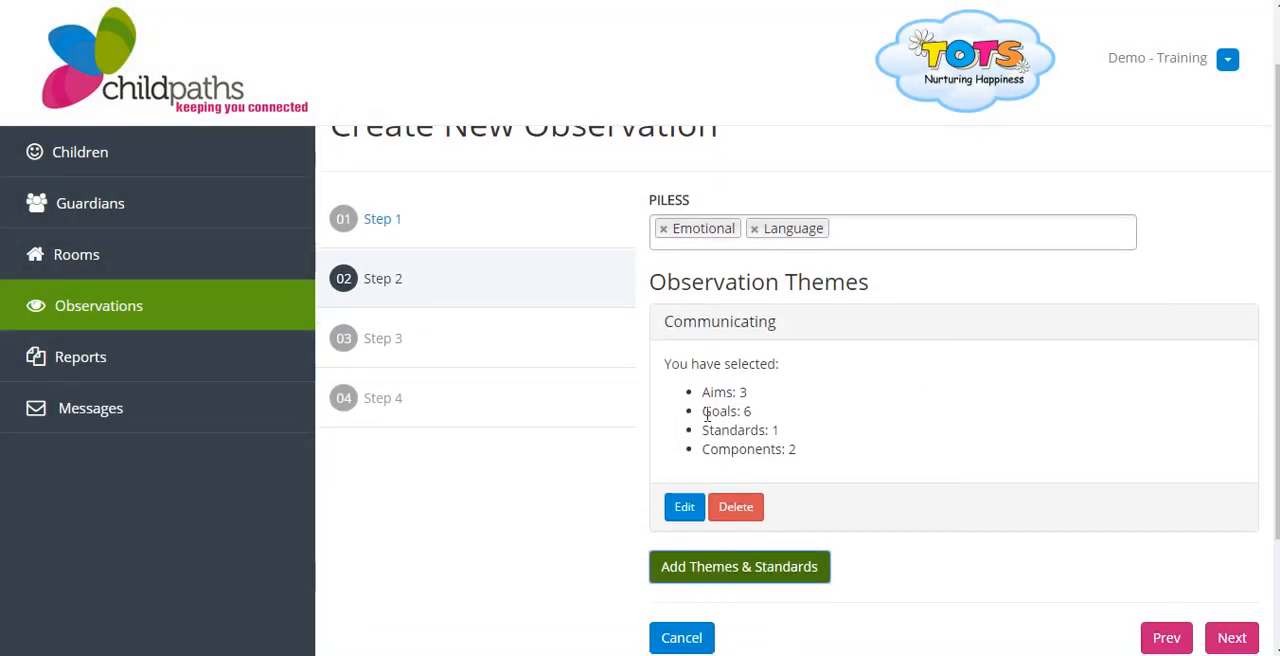
pyautogui.click(685, 512)
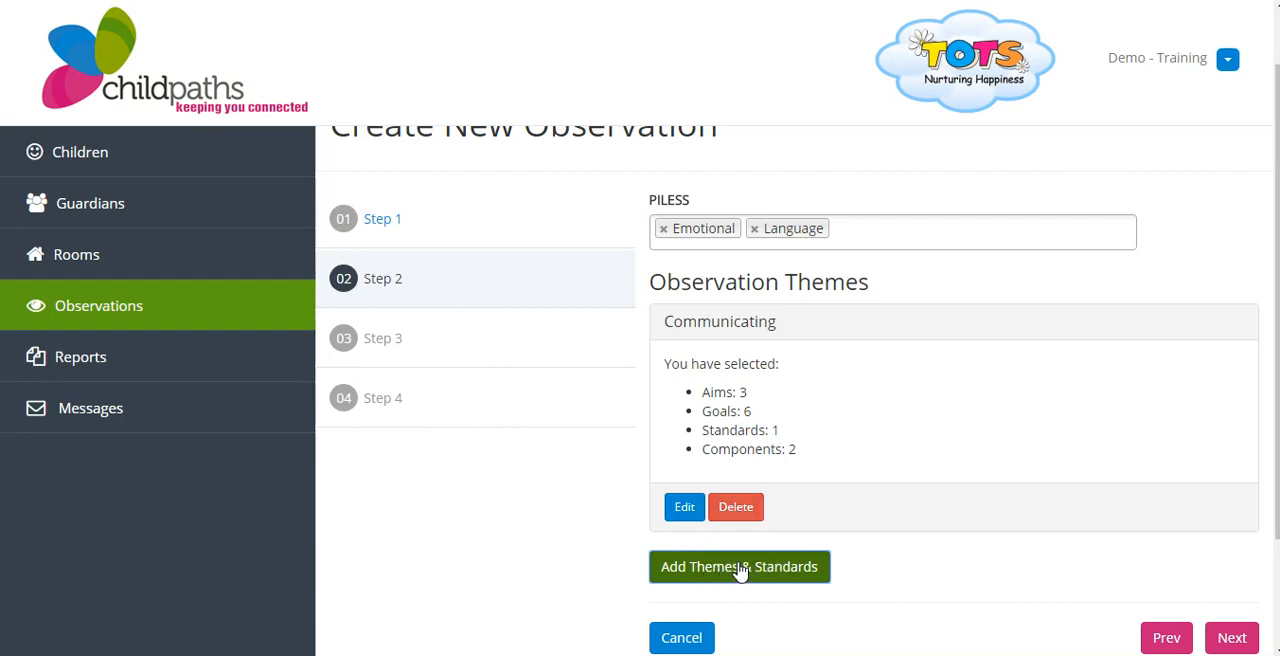
pyautogui.click(1238, 642)
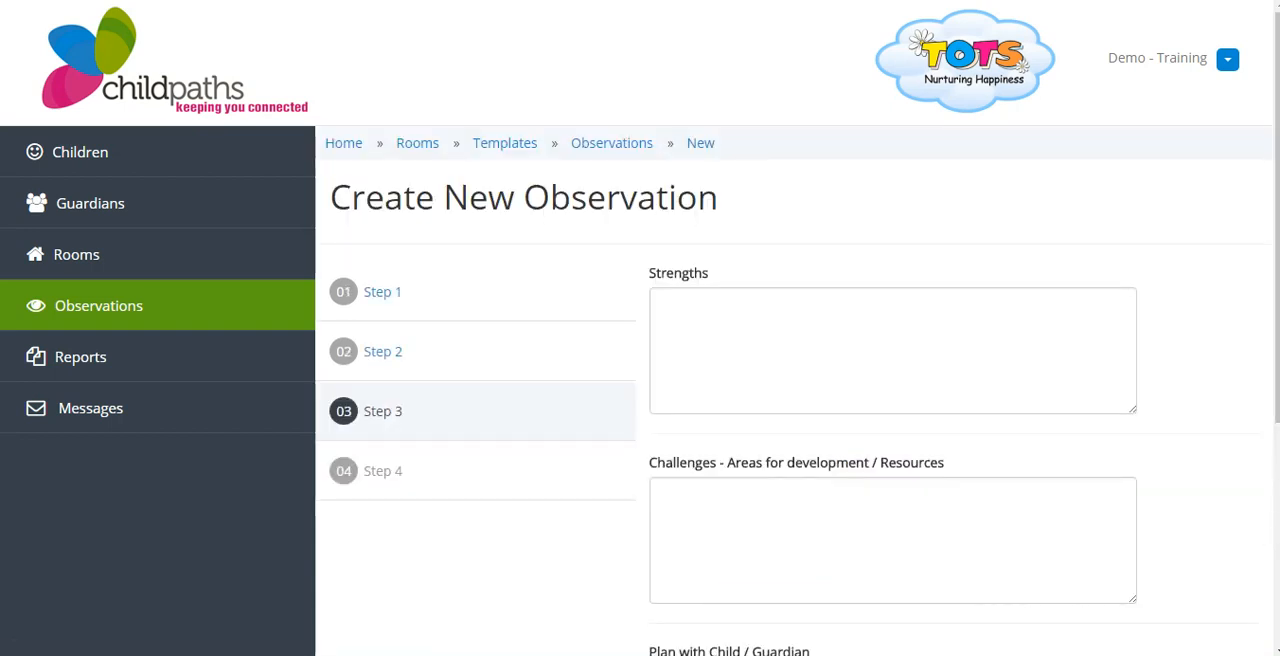
# Review the Strengths, Challenges - Areas for development / Resources, and Plan with Child / Guardian fields in step 3
pyautogui.scroll(-2, 1276, 364)
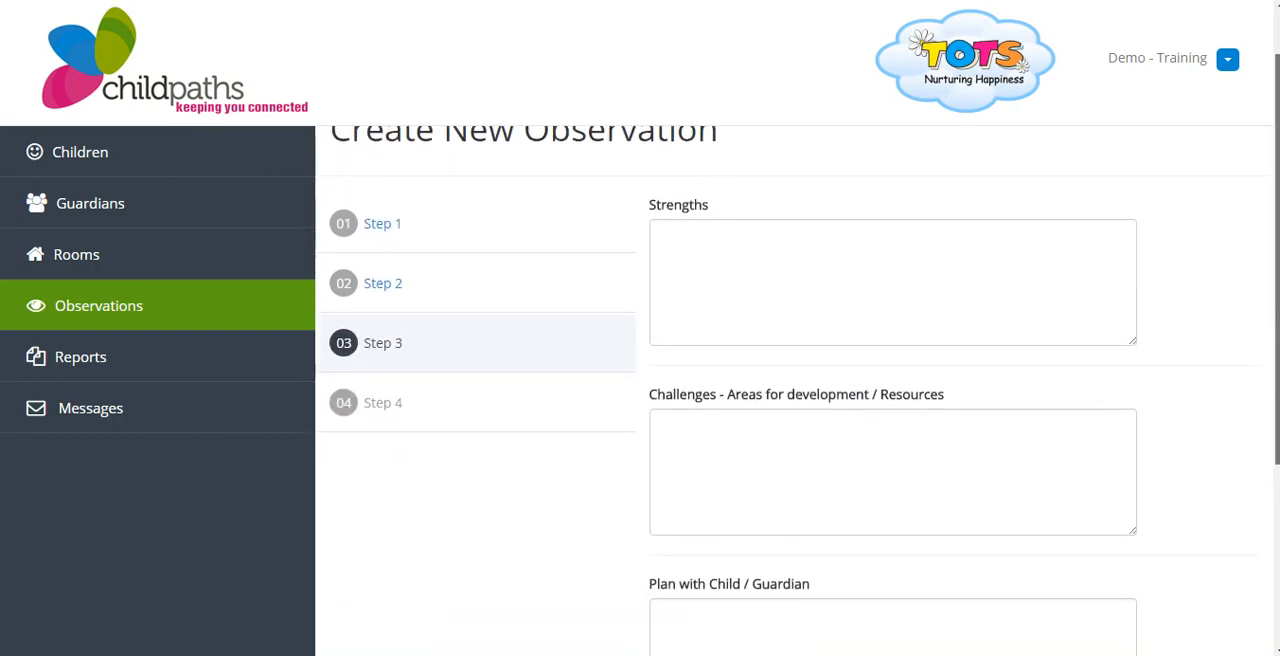
pyautogui.moveTo(1277, 427); pyautogui.dragTo(1277, 445)
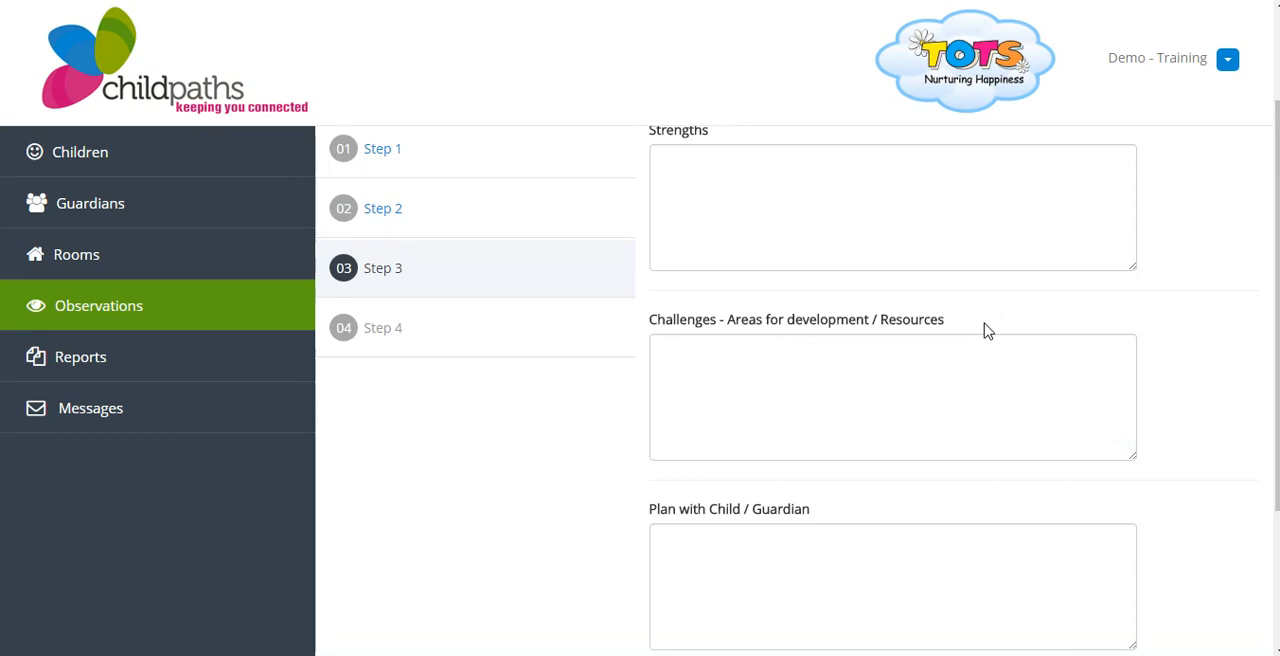
pyautogui.moveTo(640, 512); pyautogui.dragTo(820, 514)
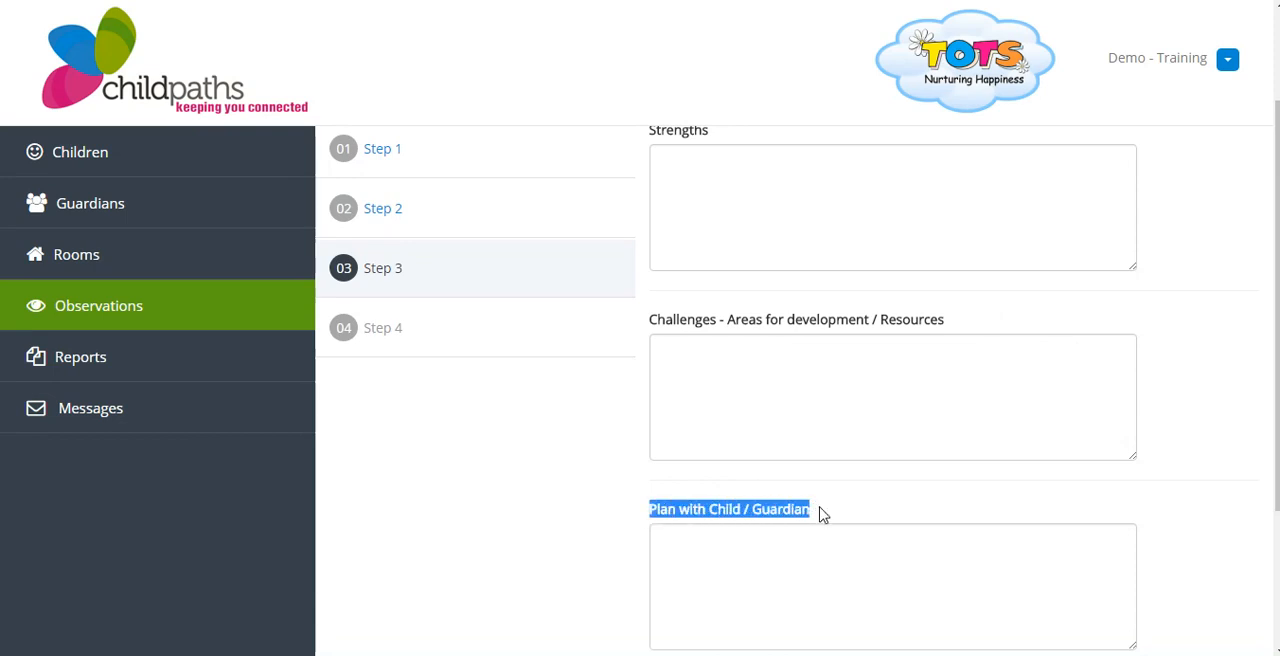
pyautogui.click(865, 509)
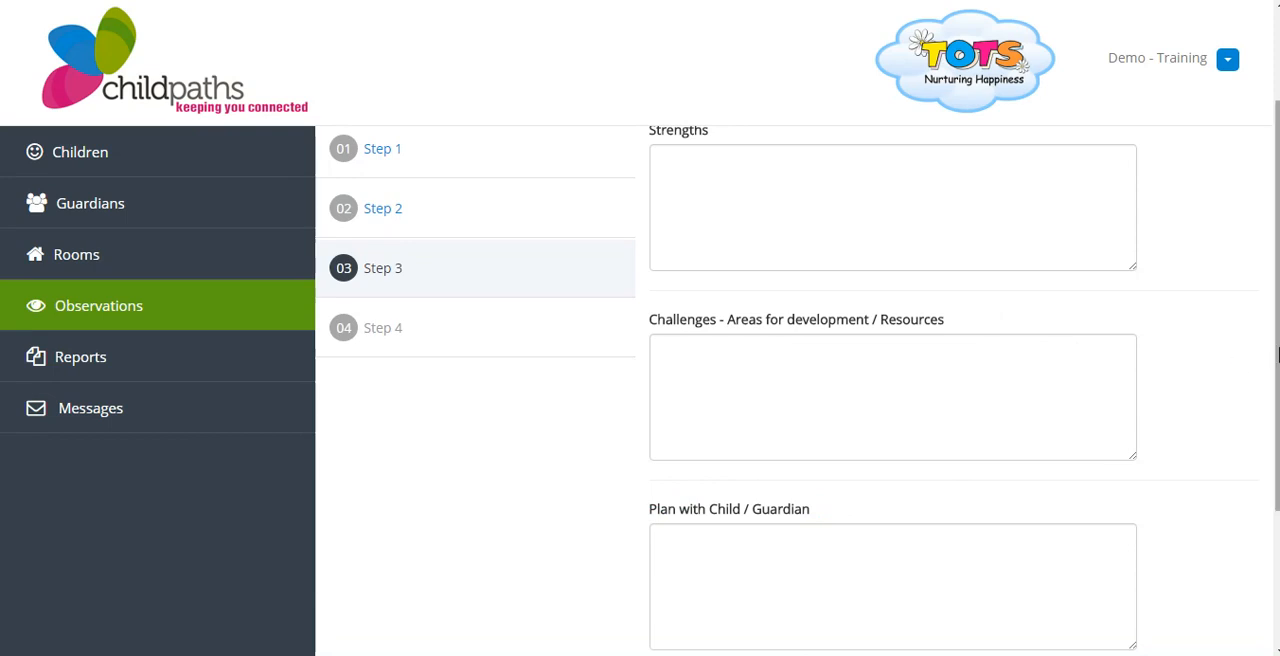
pyautogui.scroll(1, 1204, 314)
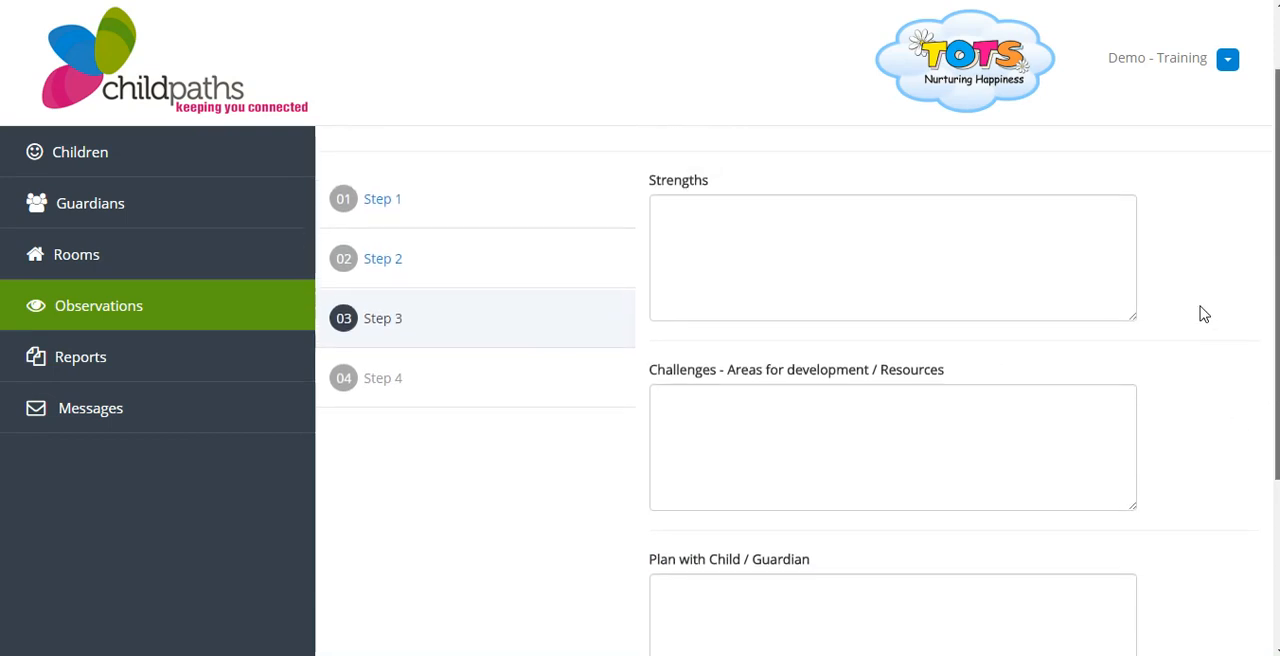
pyautogui.scroll(1, 1204, 314)
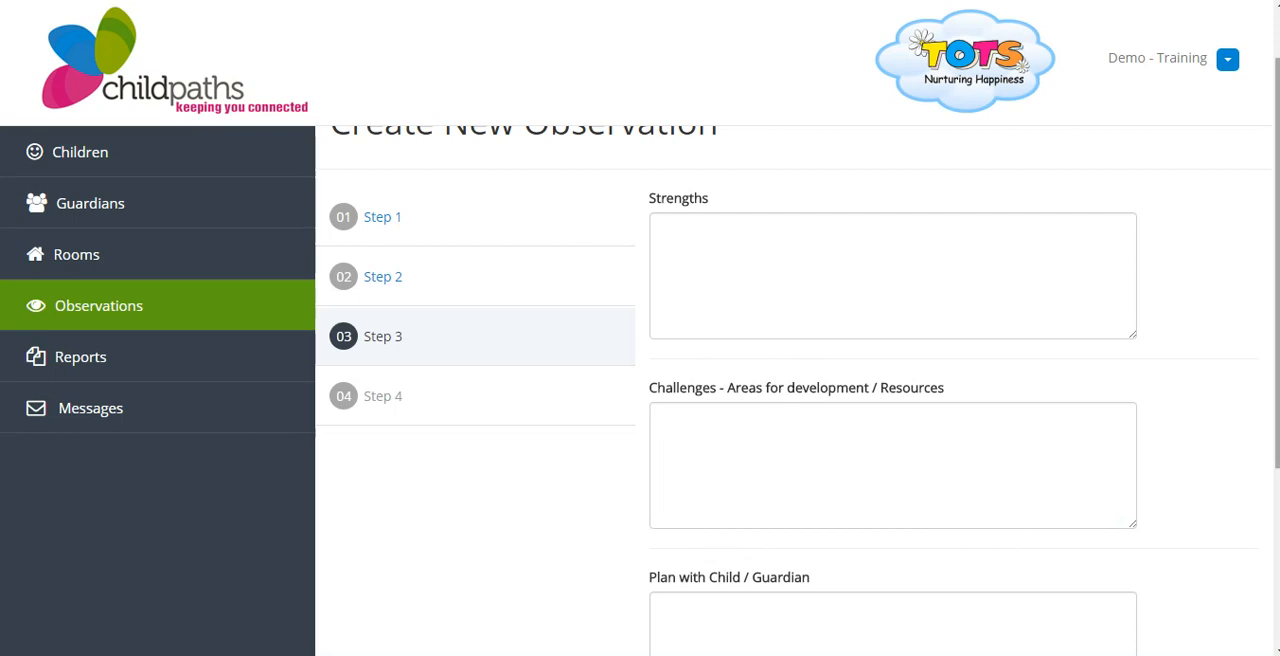
pyautogui.scroll(-1, 1276, 265)
pyautogui.scroll(-2, 1276, 265)
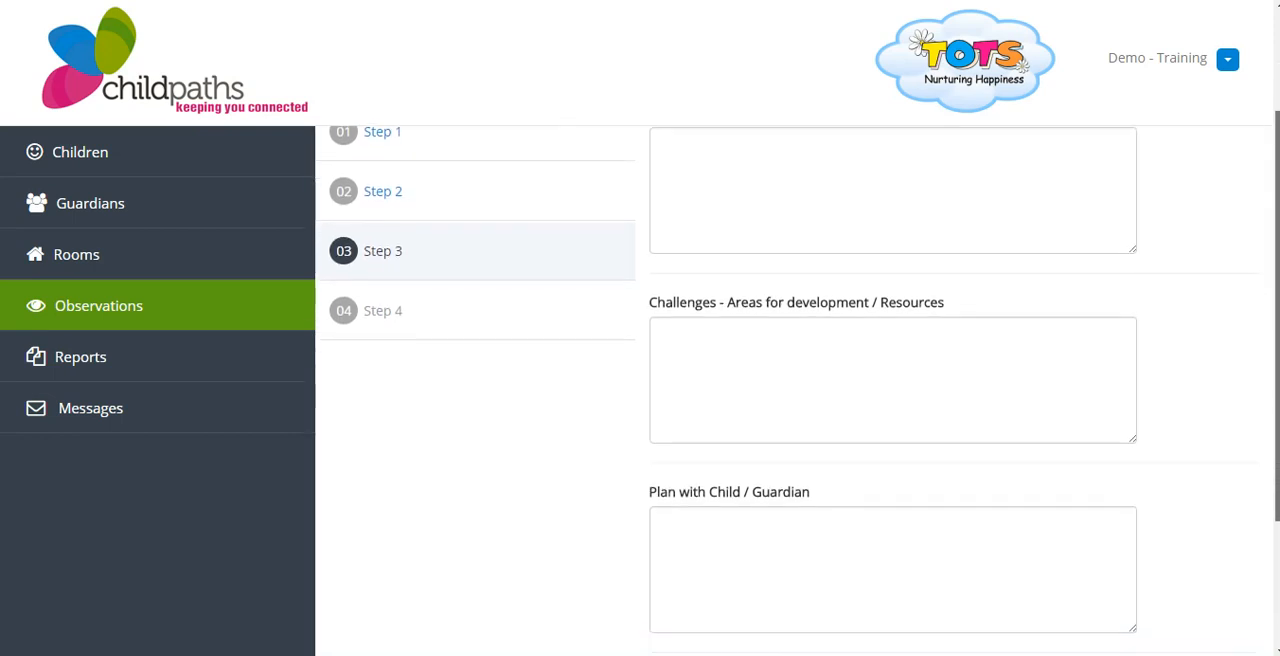
pyautogui.scroll(2, 1276, 265)
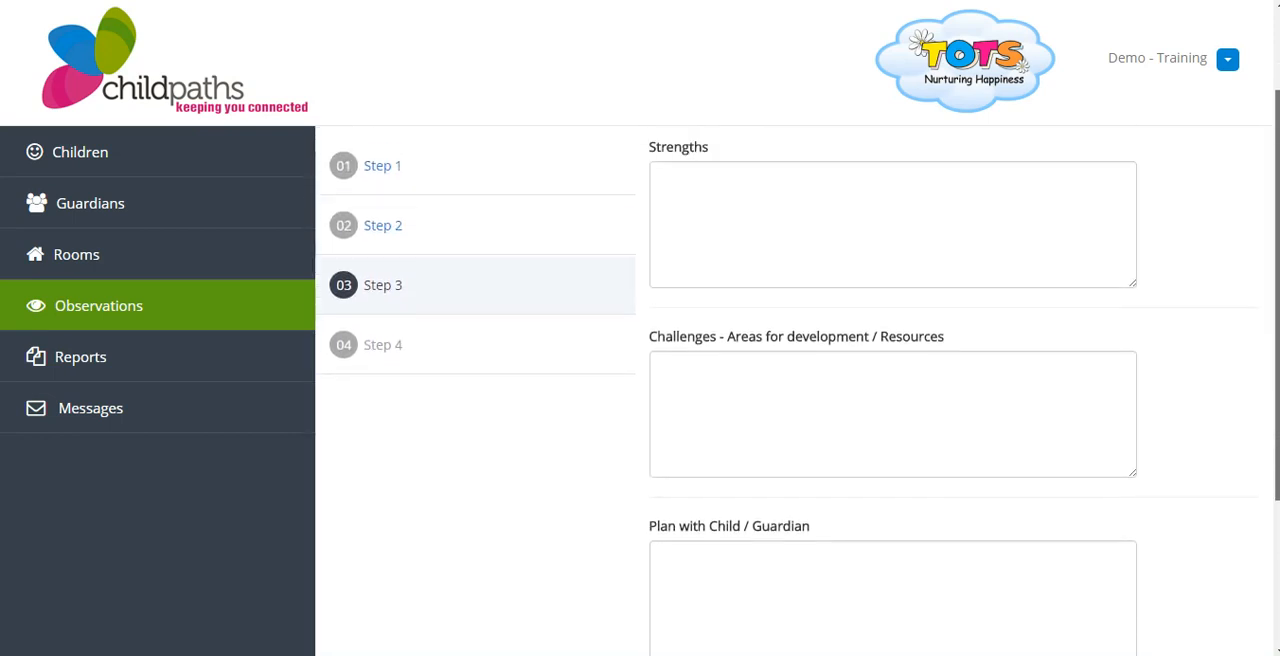
pyautogui.scroll(-1, 1277, 444)
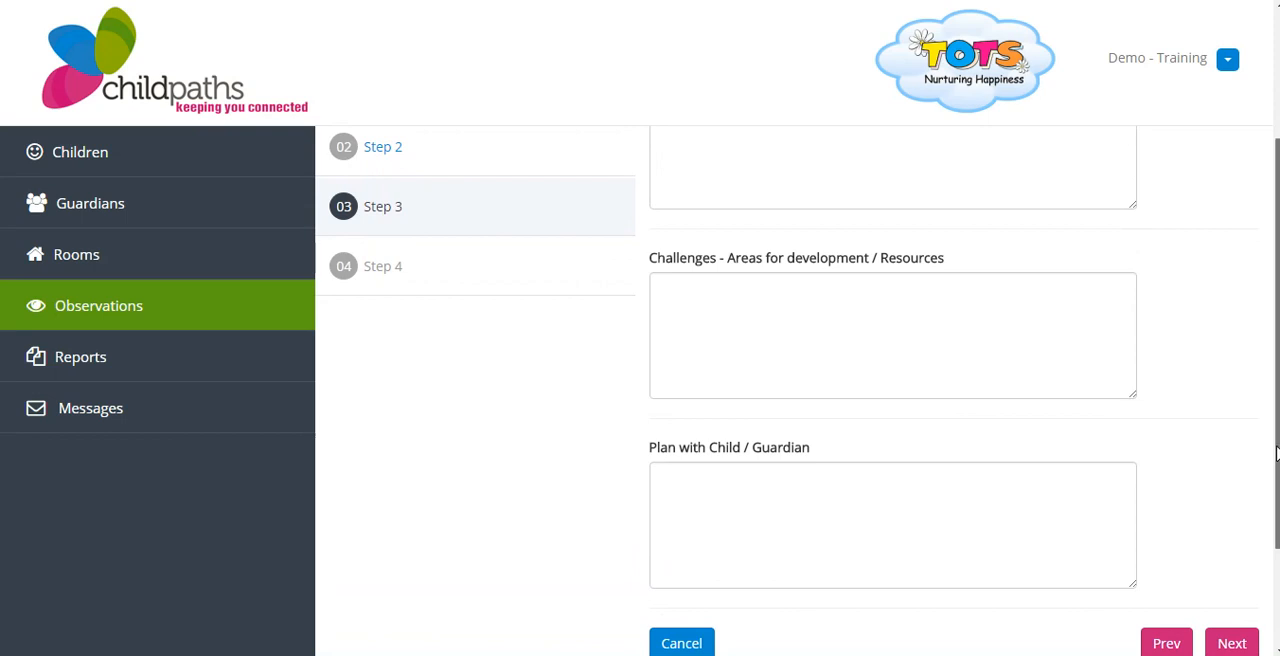
pyautogui.scroll(-1, 1277, 444)
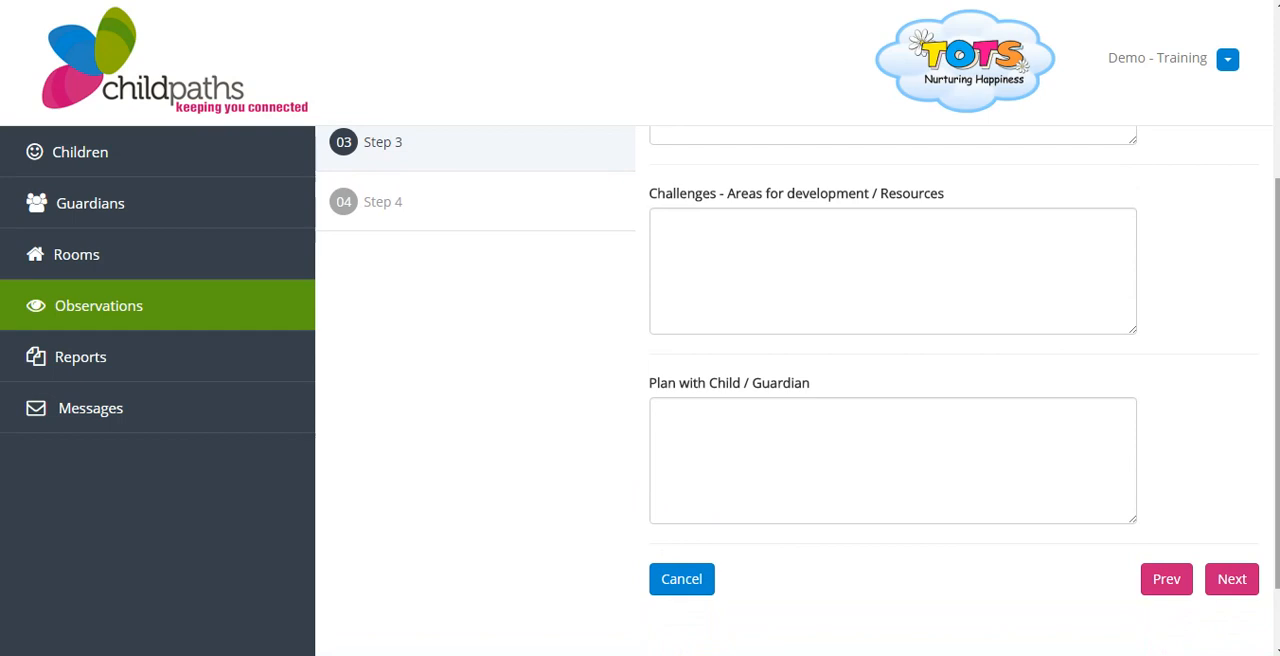
pyautogui.moveTo(1278, 469); pyautogui.dragTo(1278, 522)
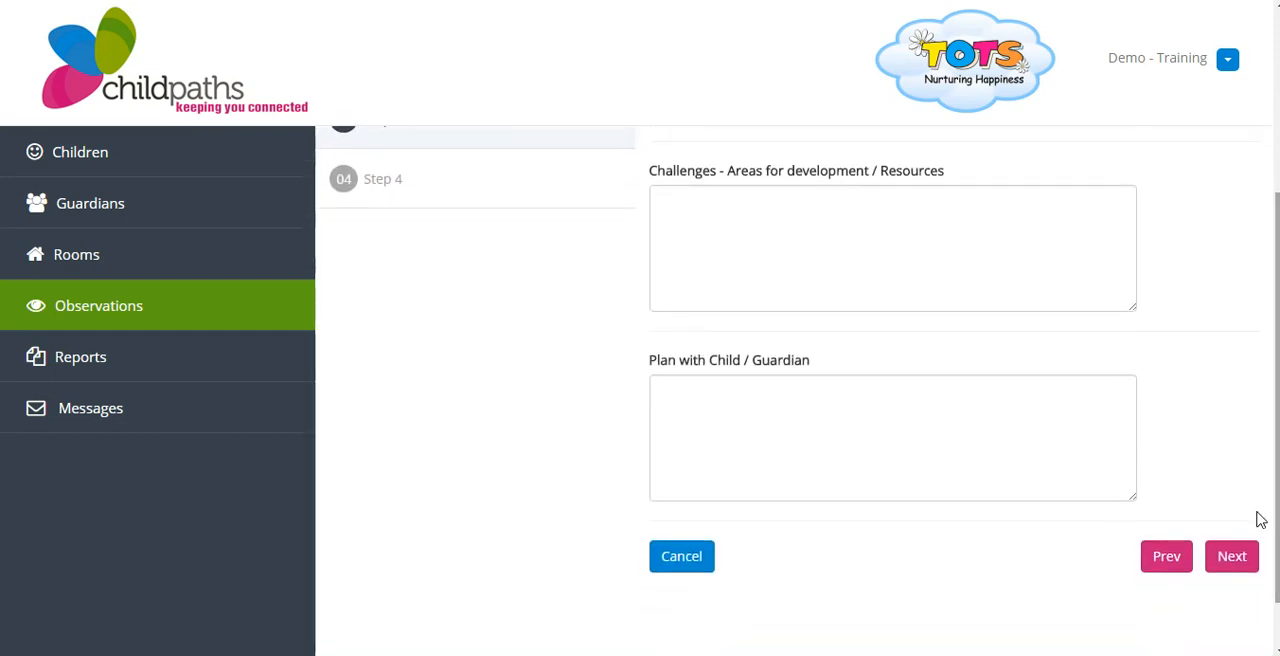
# Continue to step 4, create the observation with Additional Comments left blank, and open the overall Observations list
pyautogui.click(1233, 557)
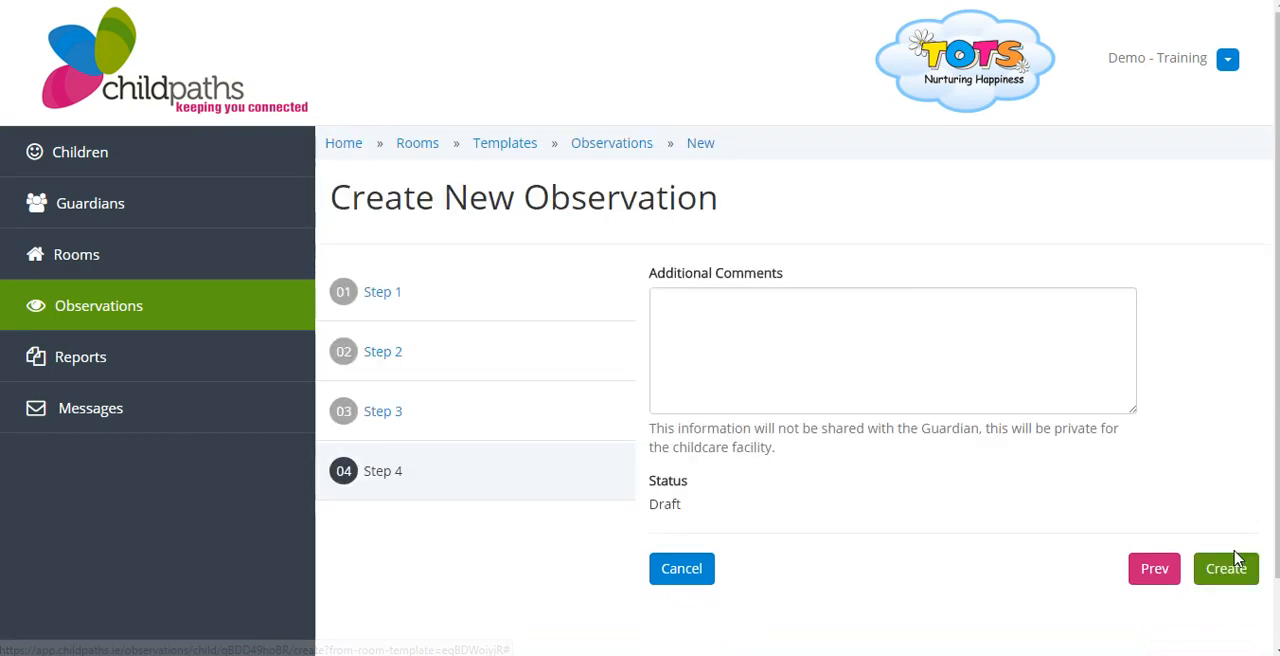
pyautogui.click(845, 343)
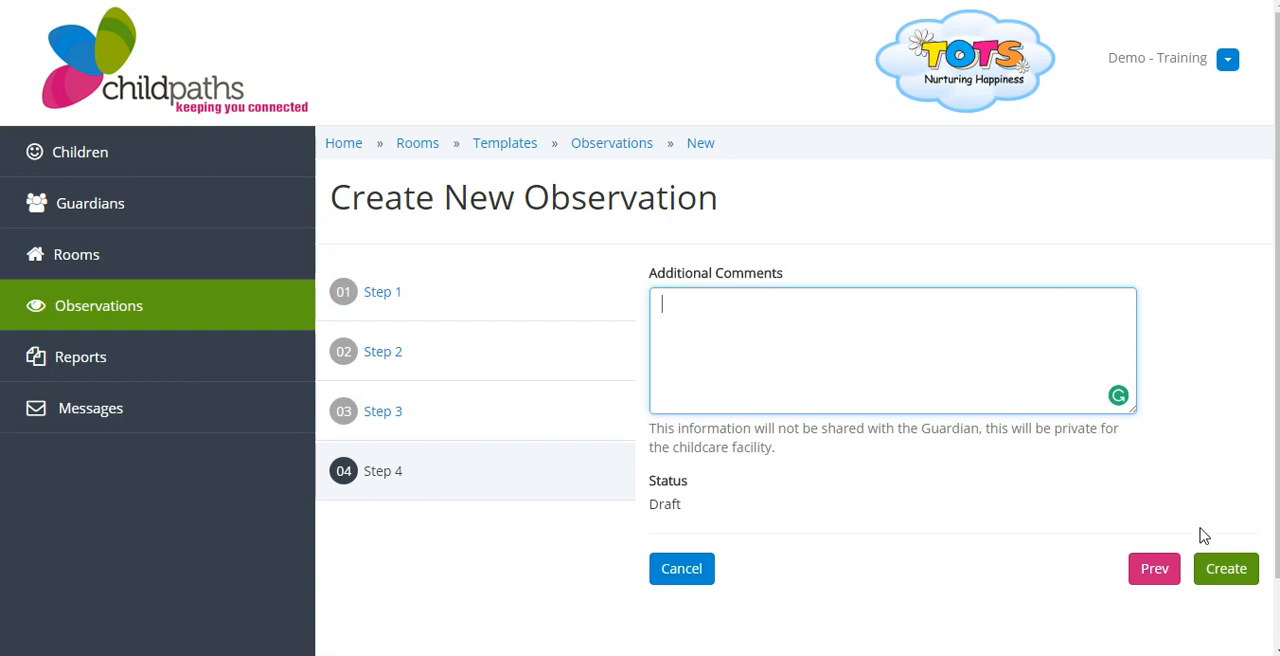
pyautogui.click(1235, 575)
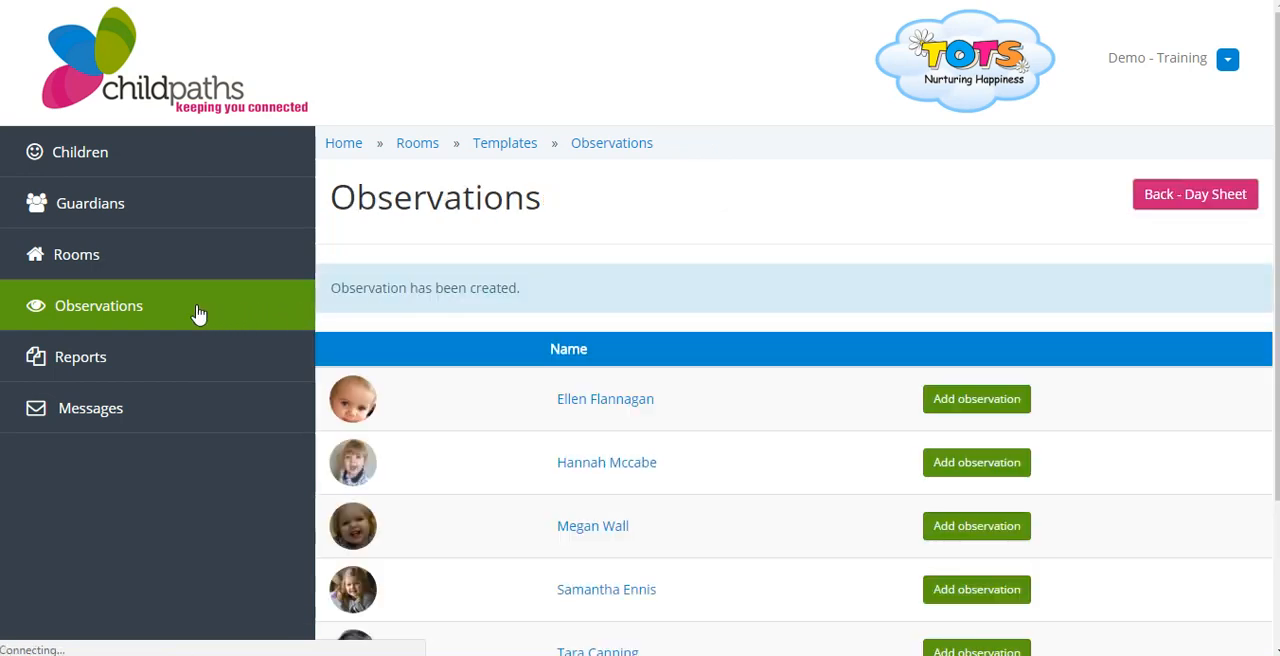
pyautogui.click(198, 313)
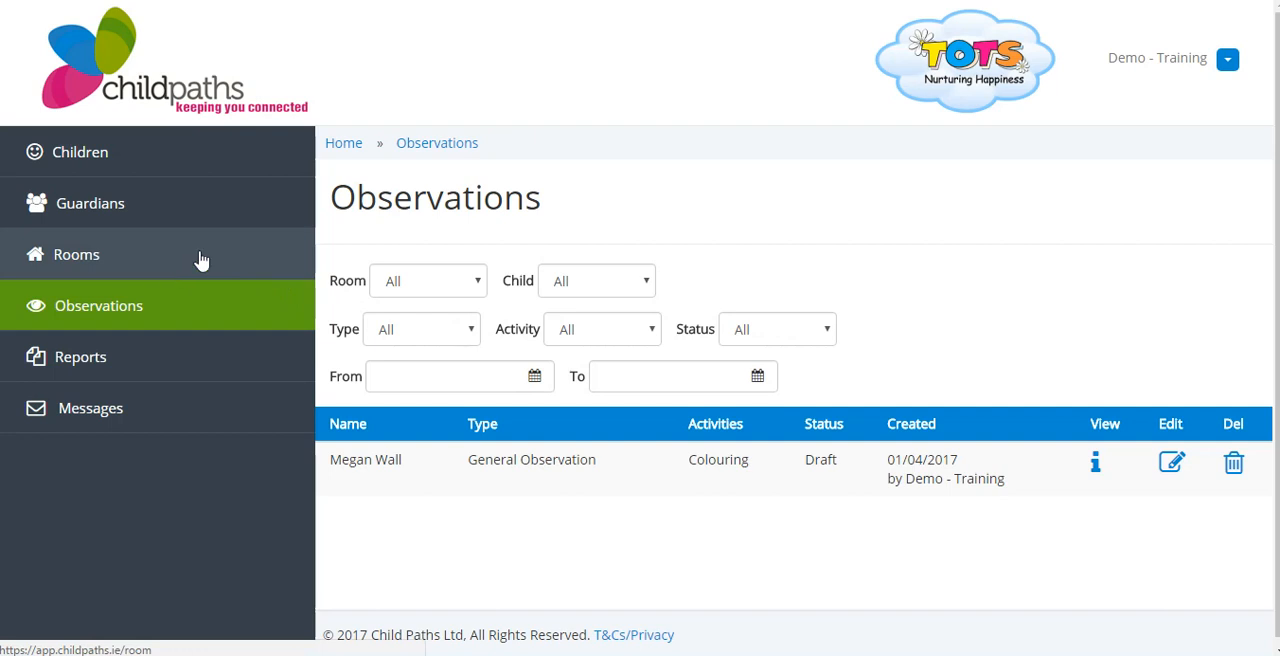
# Go to the Observations template in the Wobbler Room 2 day sheet and start another observation for the same child
pyautogui.click(200, 258)
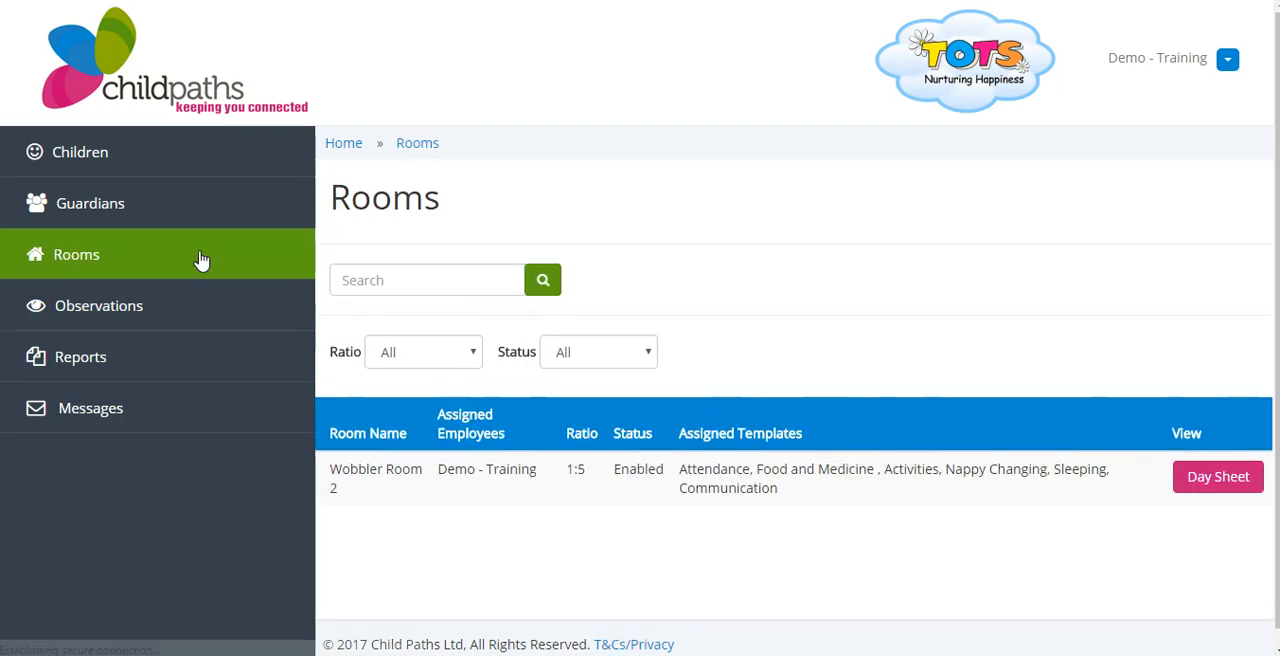
pyautogui.click(1185, 478)
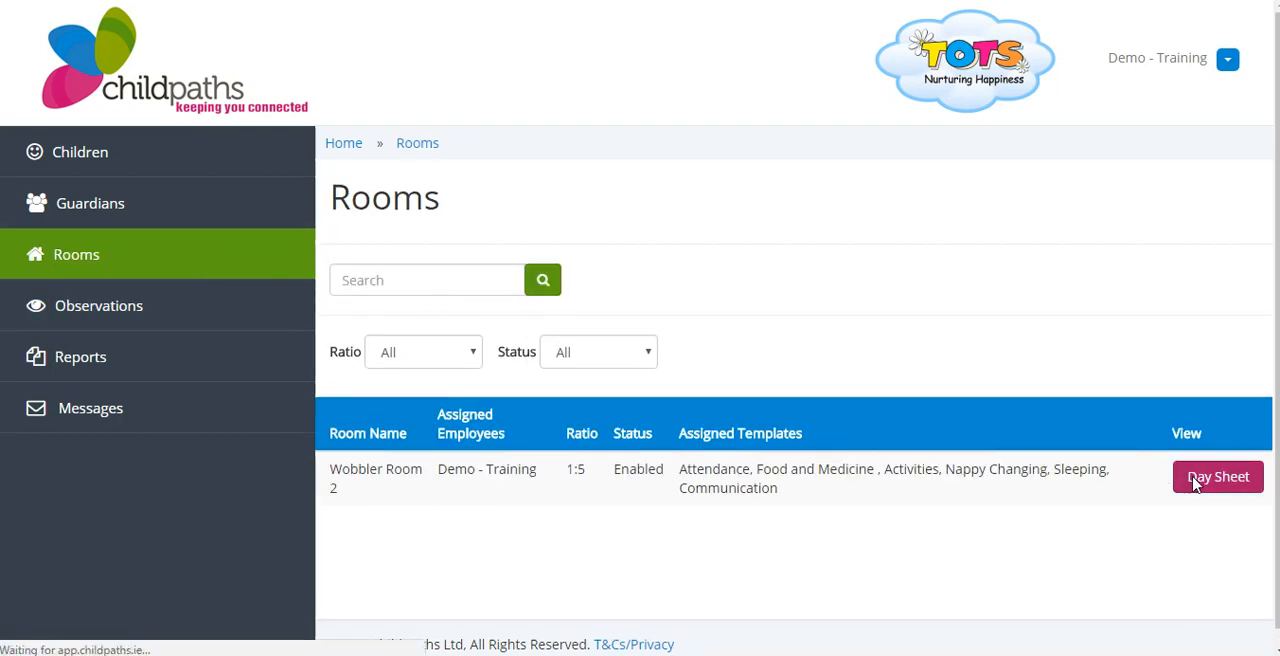
pyautogui.scroll(-2, 674, 531)
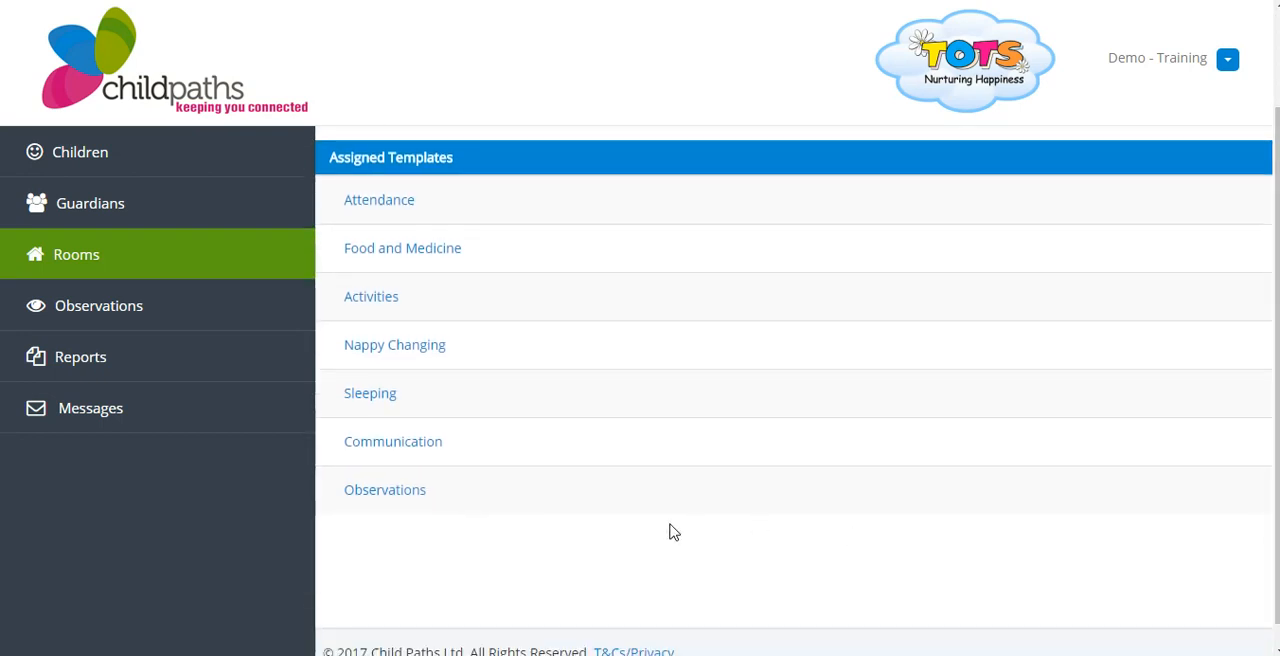
pyautogui.click(415, 497)
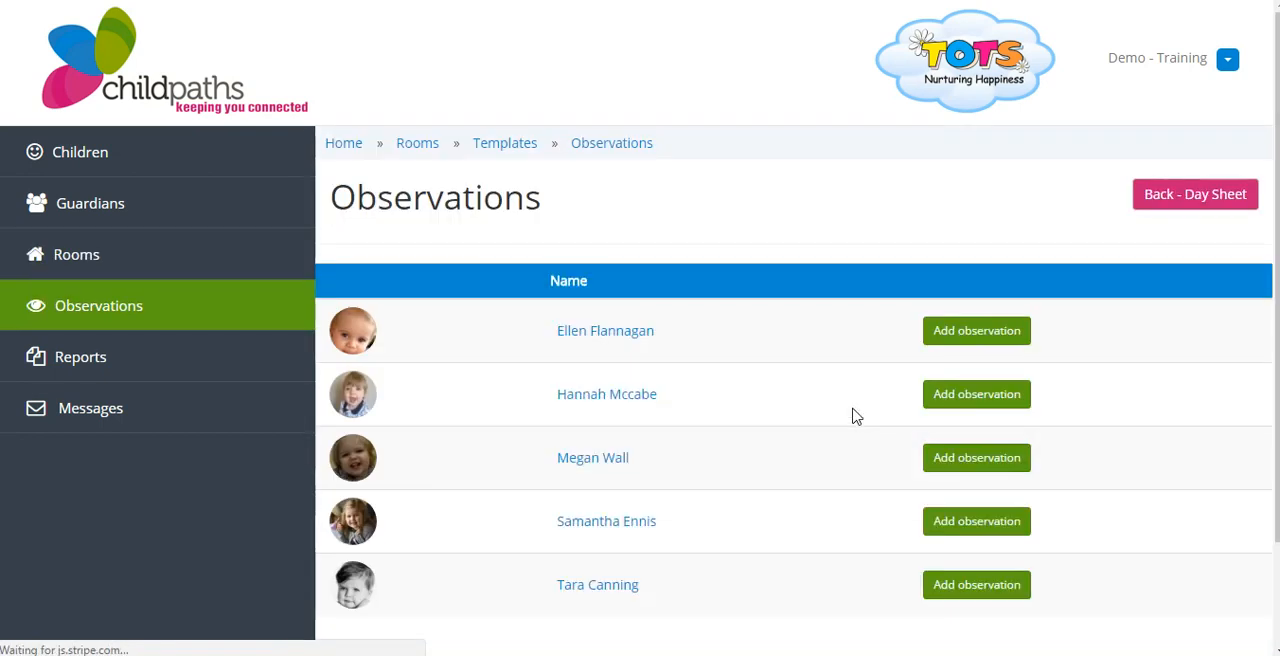
pyautogui.click(980, 459)
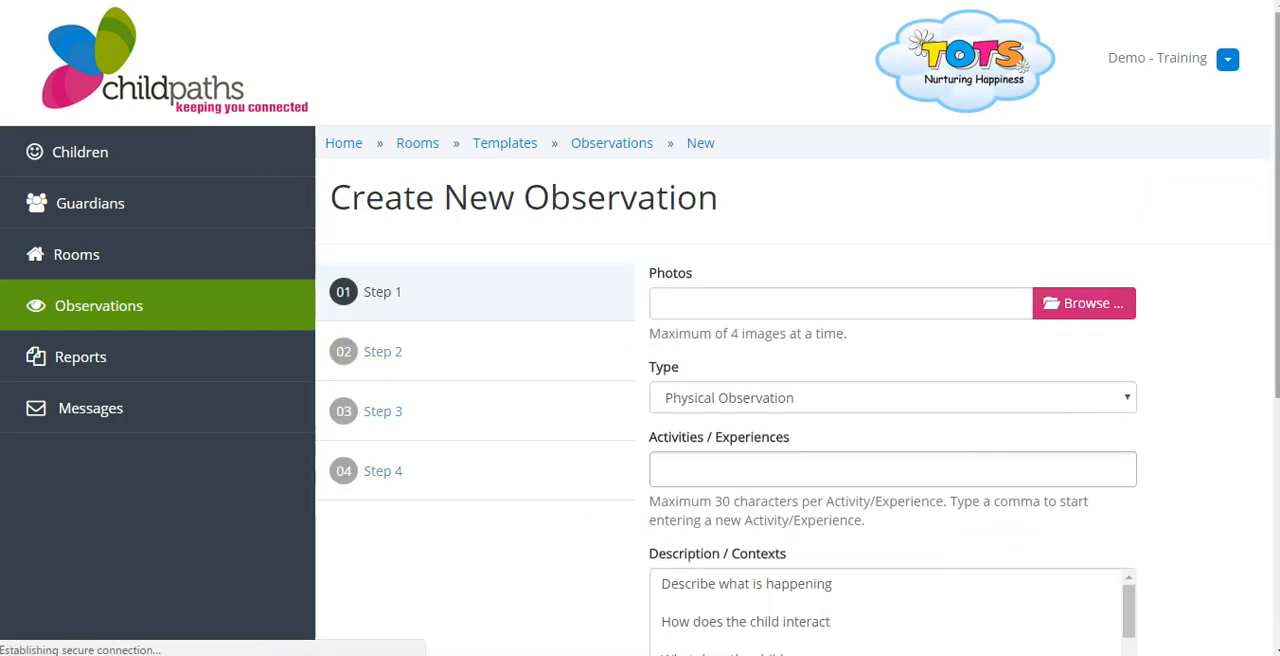
# Advance the new Physical Observation through steps 1 to 3 to step 4, leaving all fields at their defaults
pyautogui.scroll(-2, 1276, 366)
pyautogui.scroll(-2, 1276, 366)
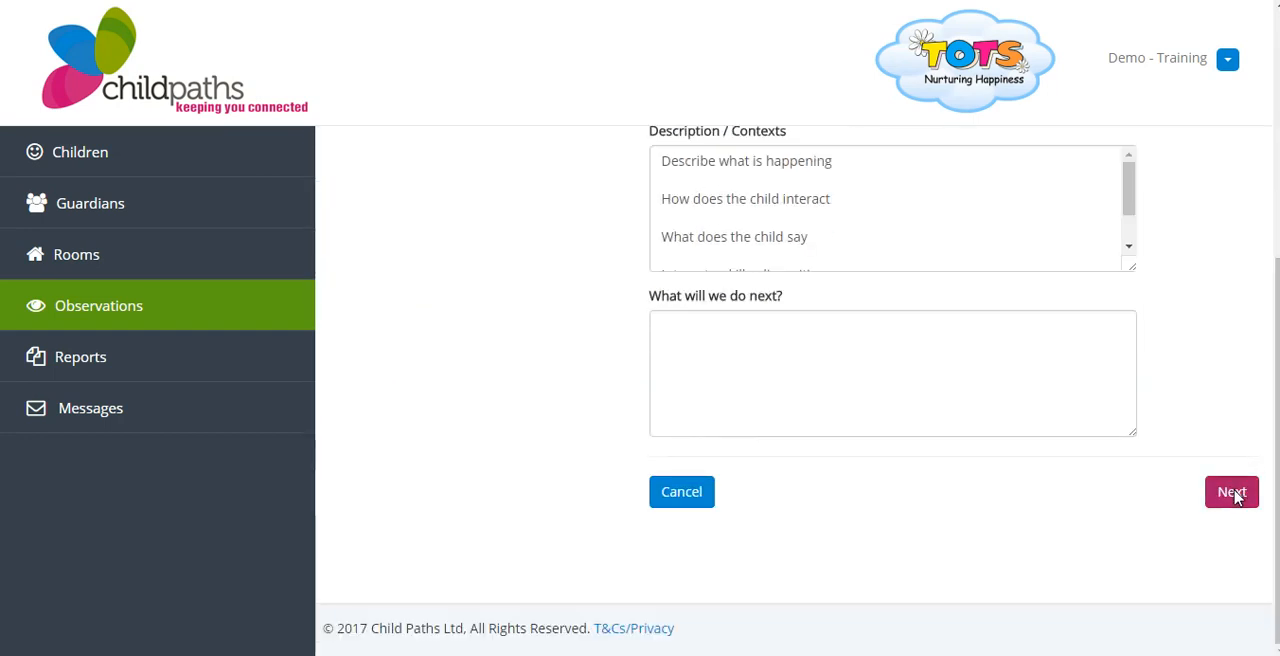
pyautogui.click(1255, 476)
pyautogui.click(1248, 464)
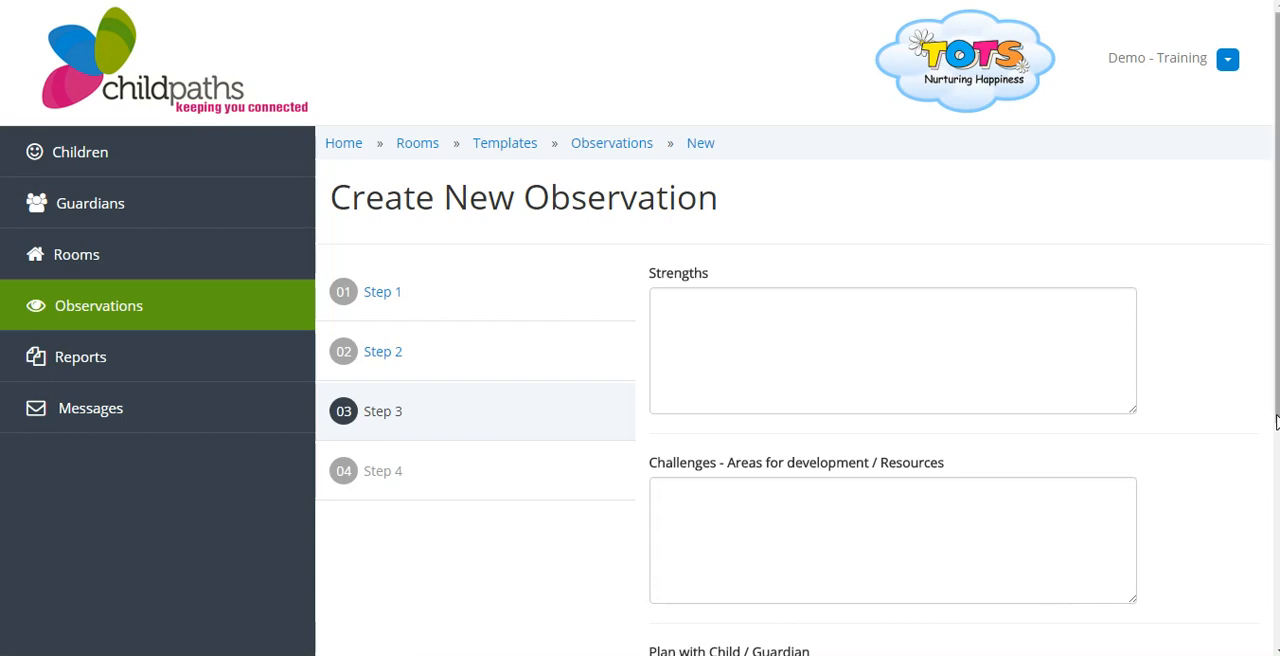
pyautogui.scroll(-2, 1262, 500)
pyautogui.click(1235, 565)
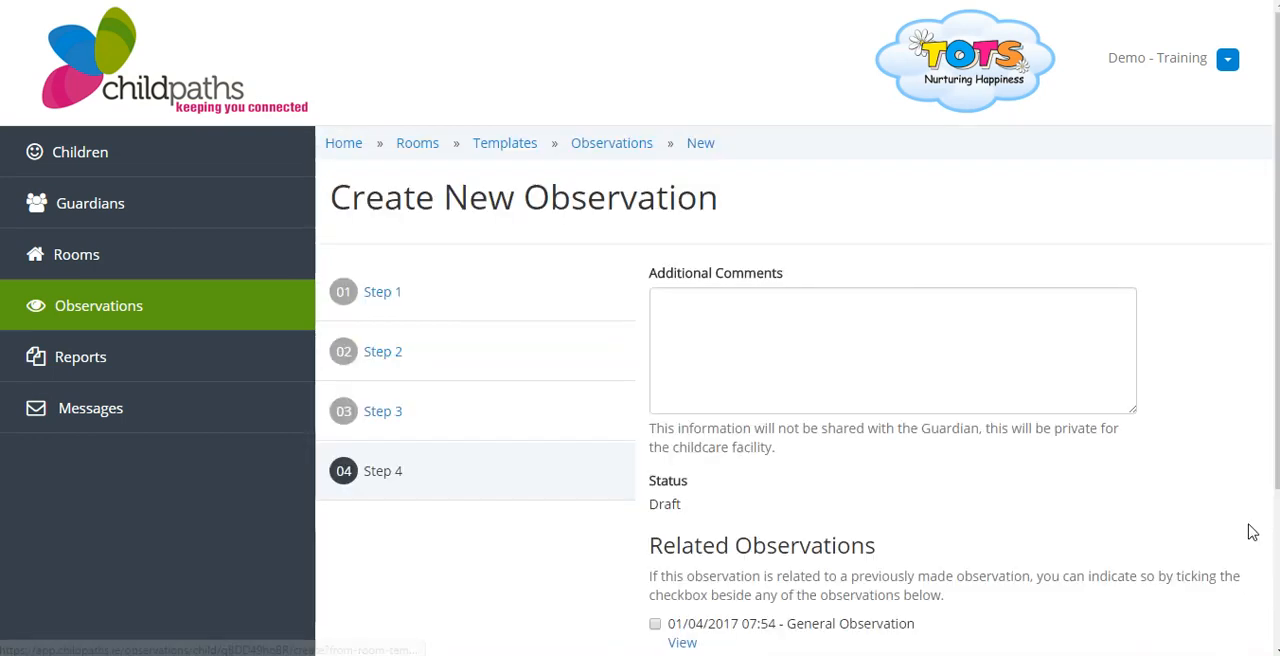
# Mark the 01/04/2017 07:54 General Observation as related and create the new observation
pyautogui.scroll(-2, 1274, 440)
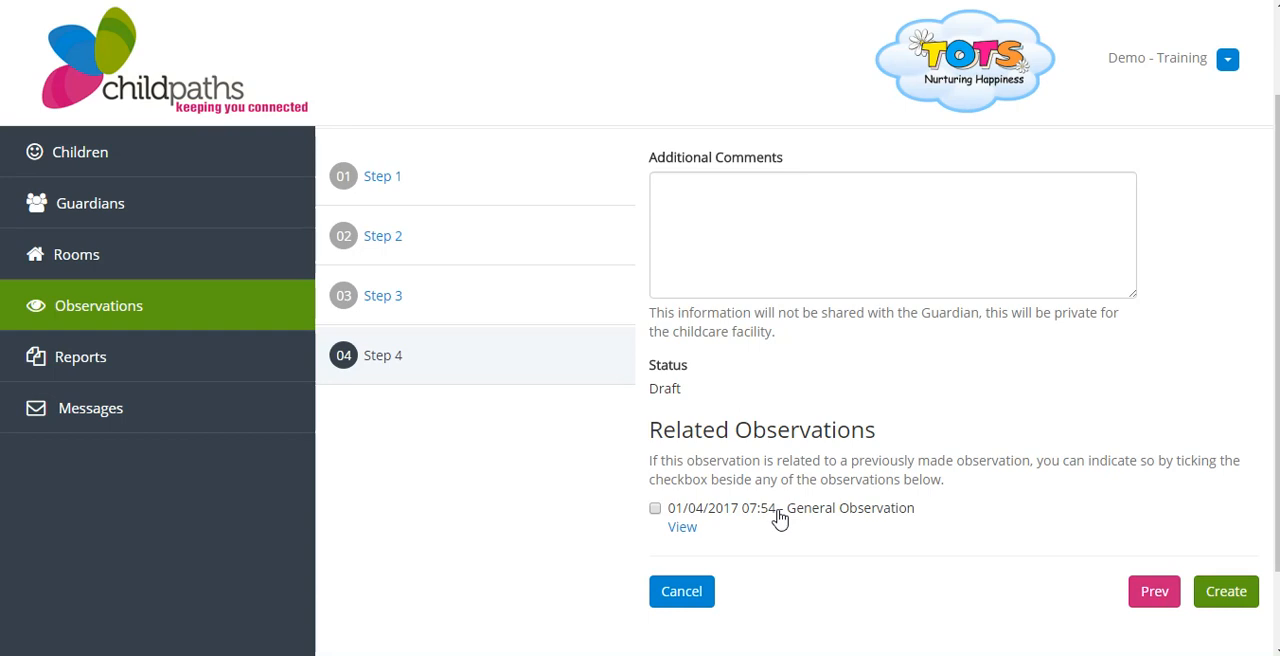
pyautogui.click(655, 509)
pyautogui.click(1224, 593)
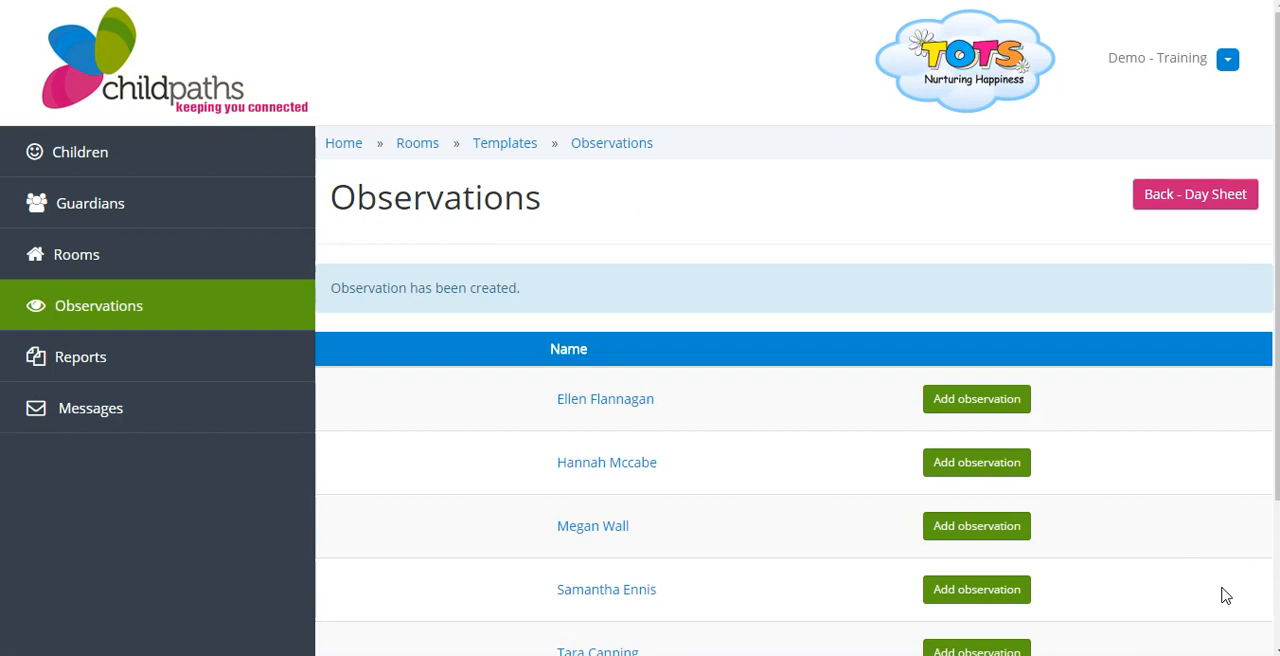
# Open the profile of the child just observed and display the child's list of observations
pyautogui.click(617, 532)
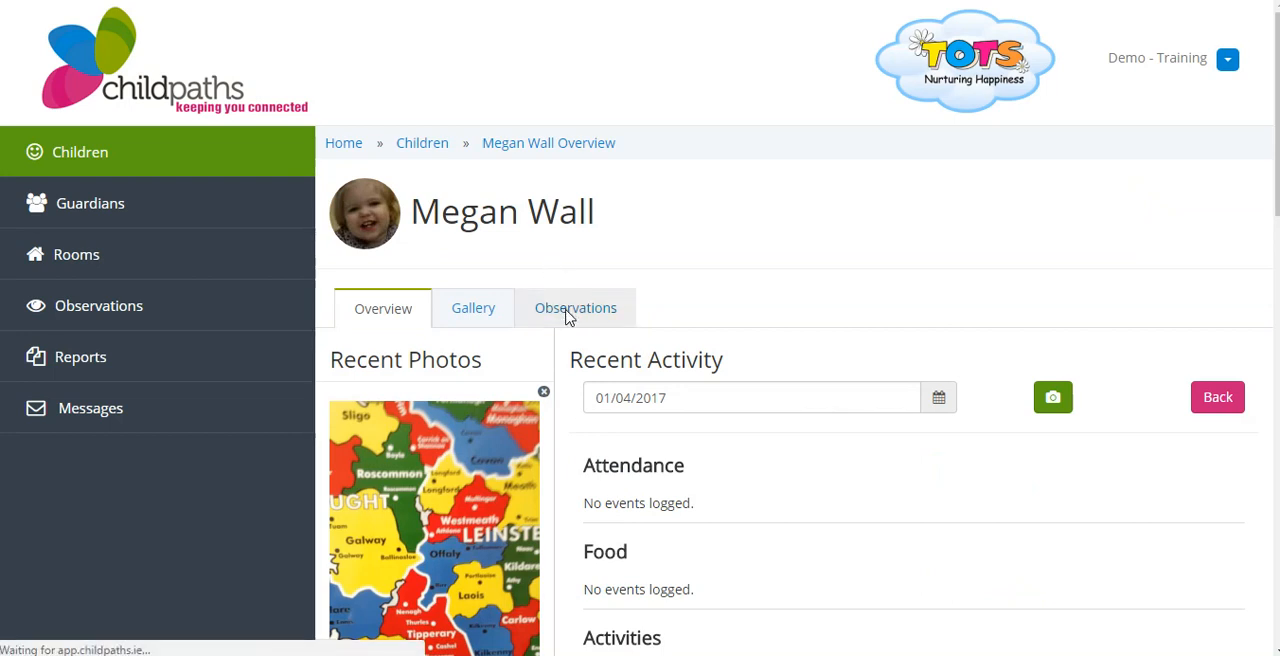
pyautogui.click(568, 312)
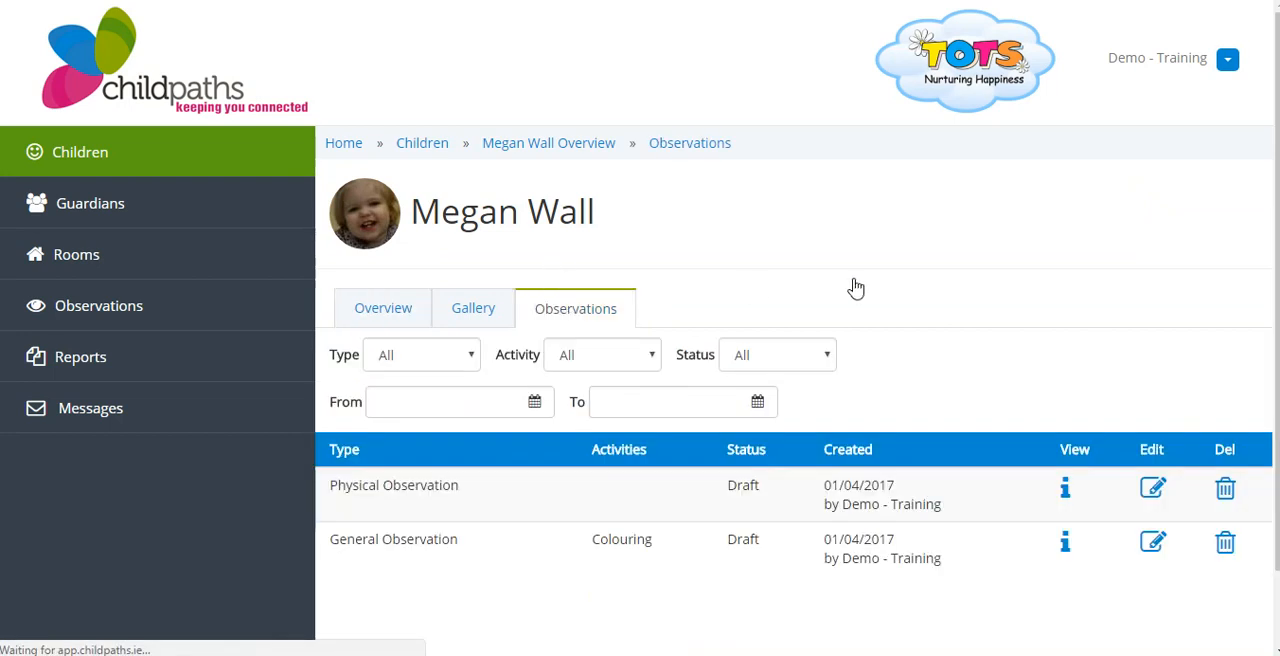
# View the Physical Observation from the child's list and examine its details down to the Related Observations section
pyautogui.moveTo(1276, 207); pyautogui.dragTo(1278, 276)
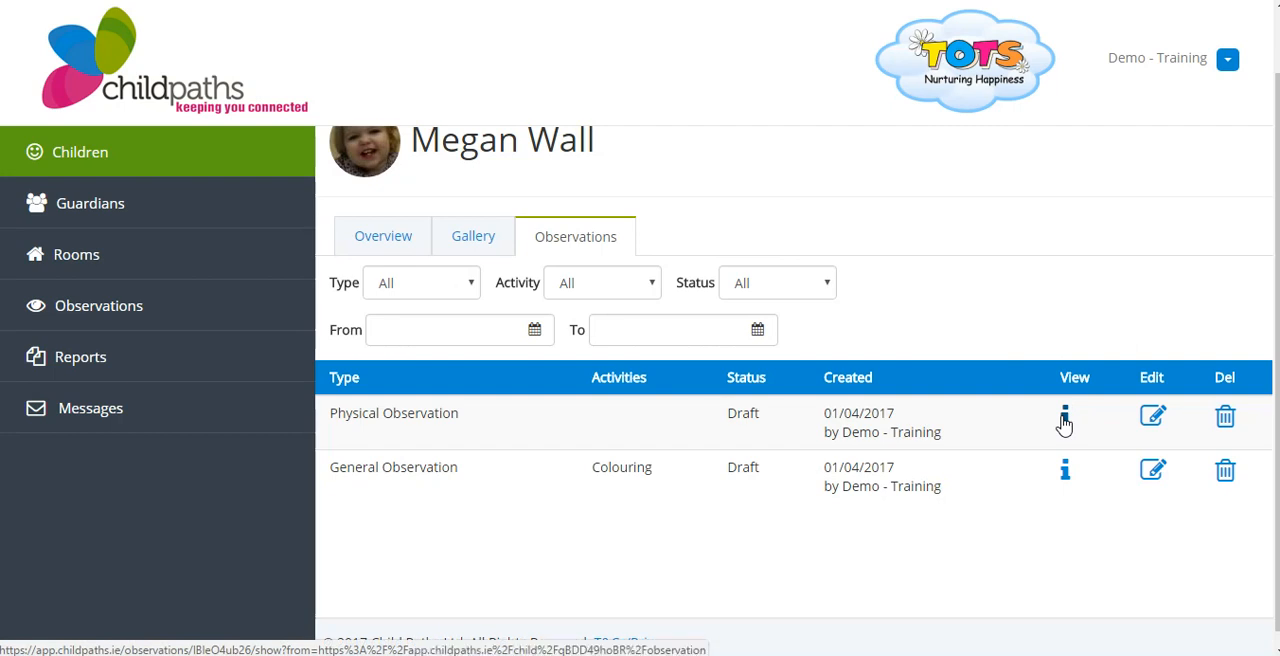
pyautogui.click(1064, 424)
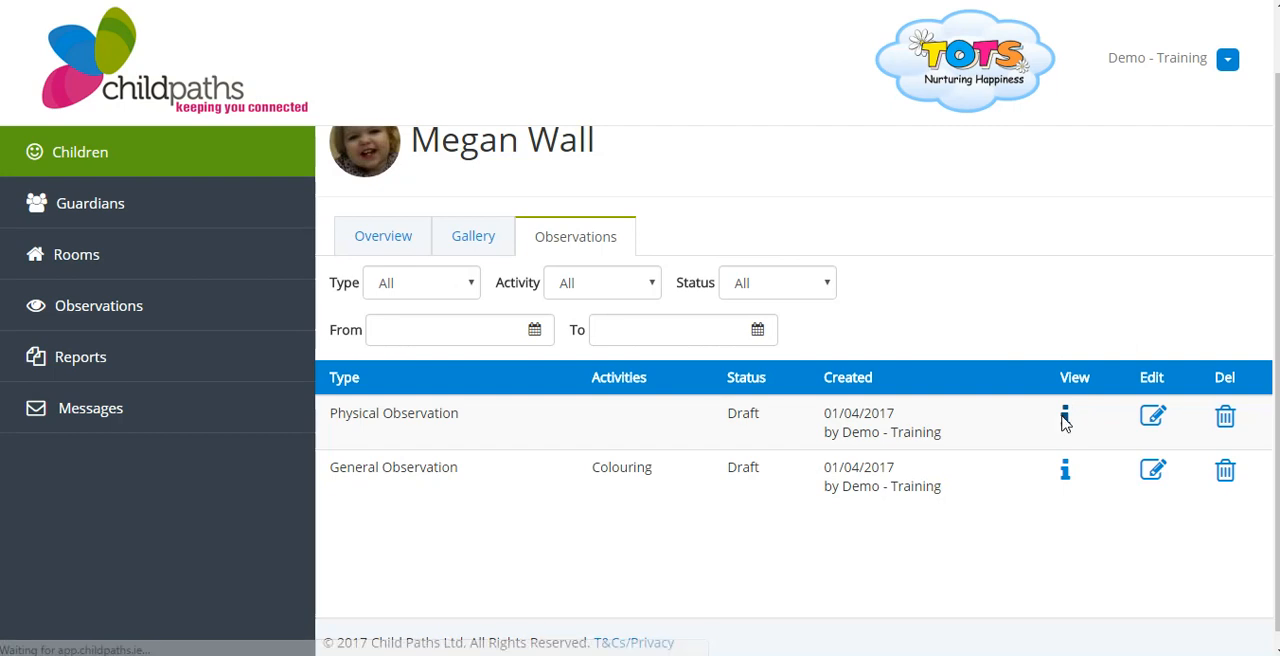
pyautogui.moveTo(1278, 213); pyautogui.dragTo(1276, 525)
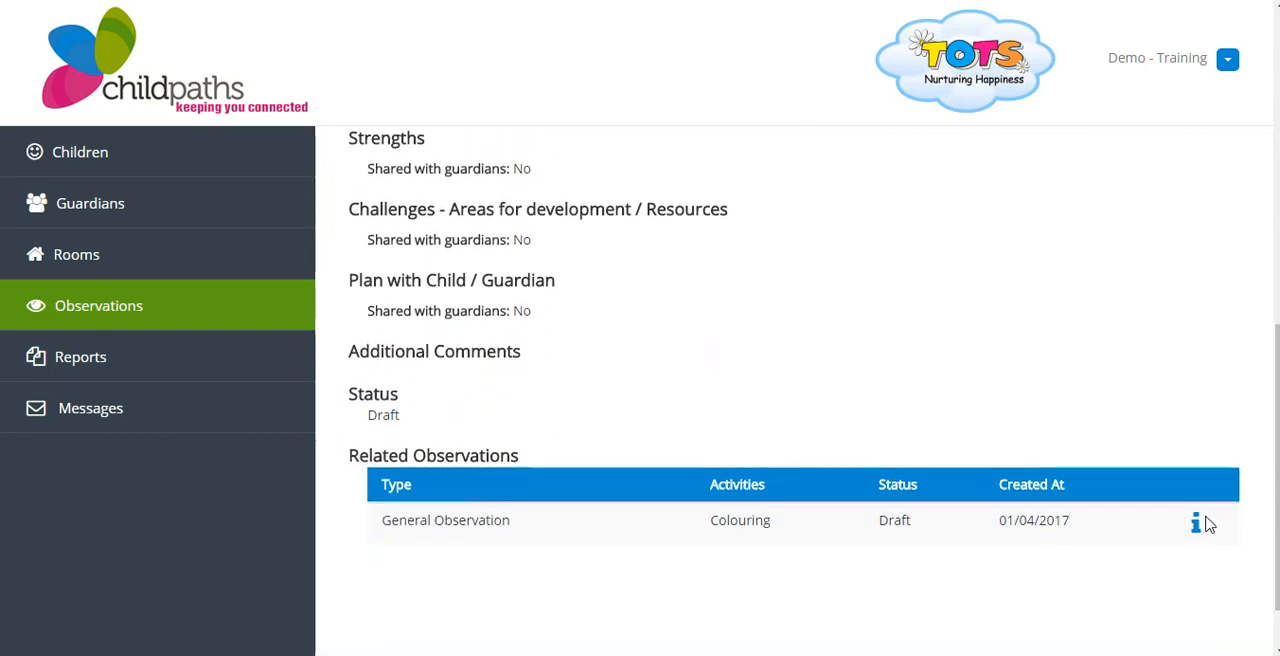
# Open the related General Observation and review its full details, from the status back up to the photo
pyautogui.click(1199, 524)
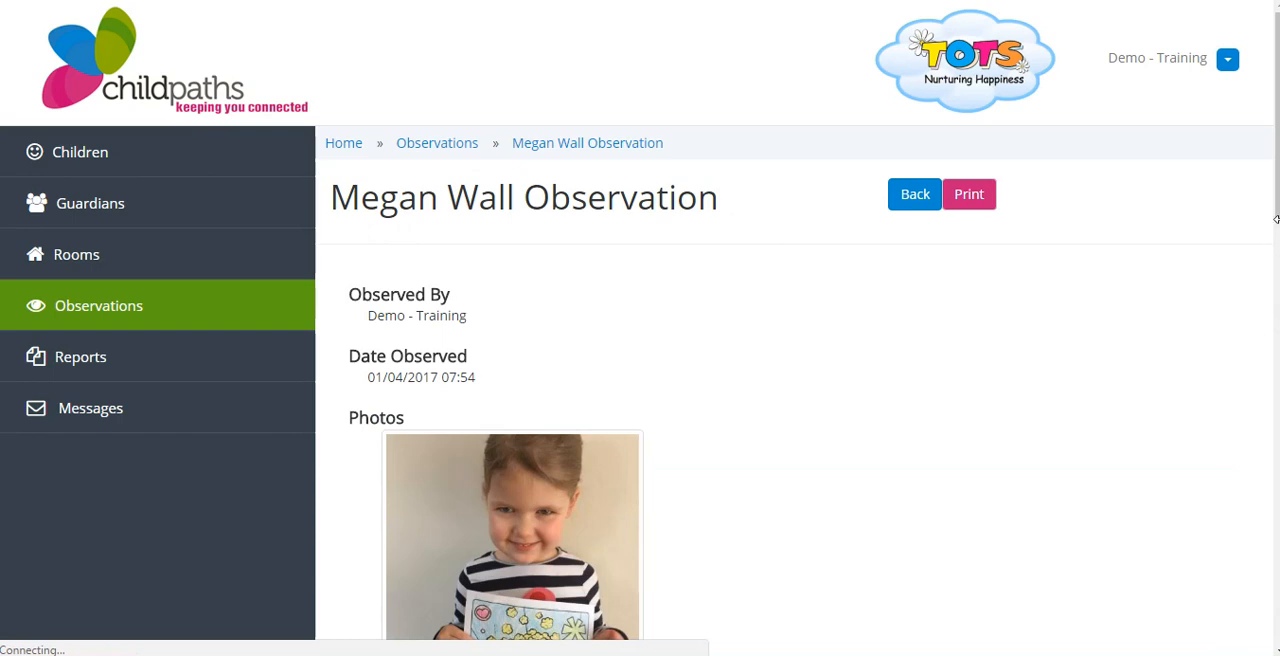
pyautogui.moveTo(1278, 214); pyautogui.dragTo(1278, 630)
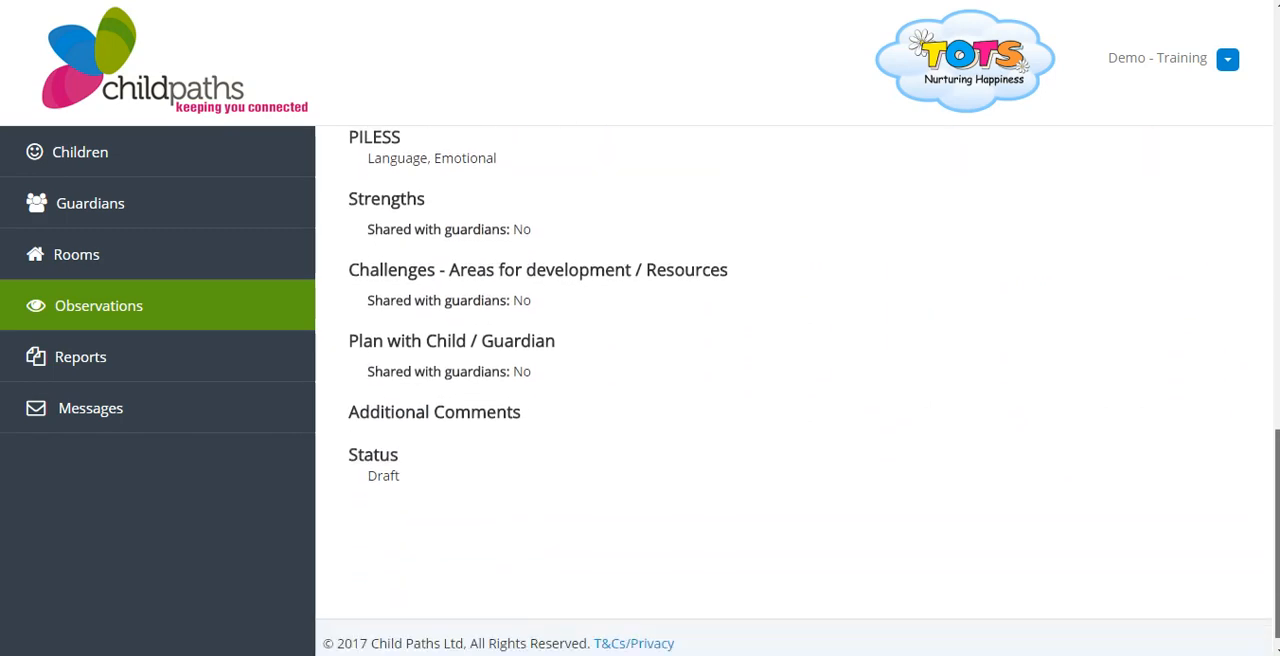
pyautogui.moveTo(1278, 630); pyautogui.dragTo(1276, 280)
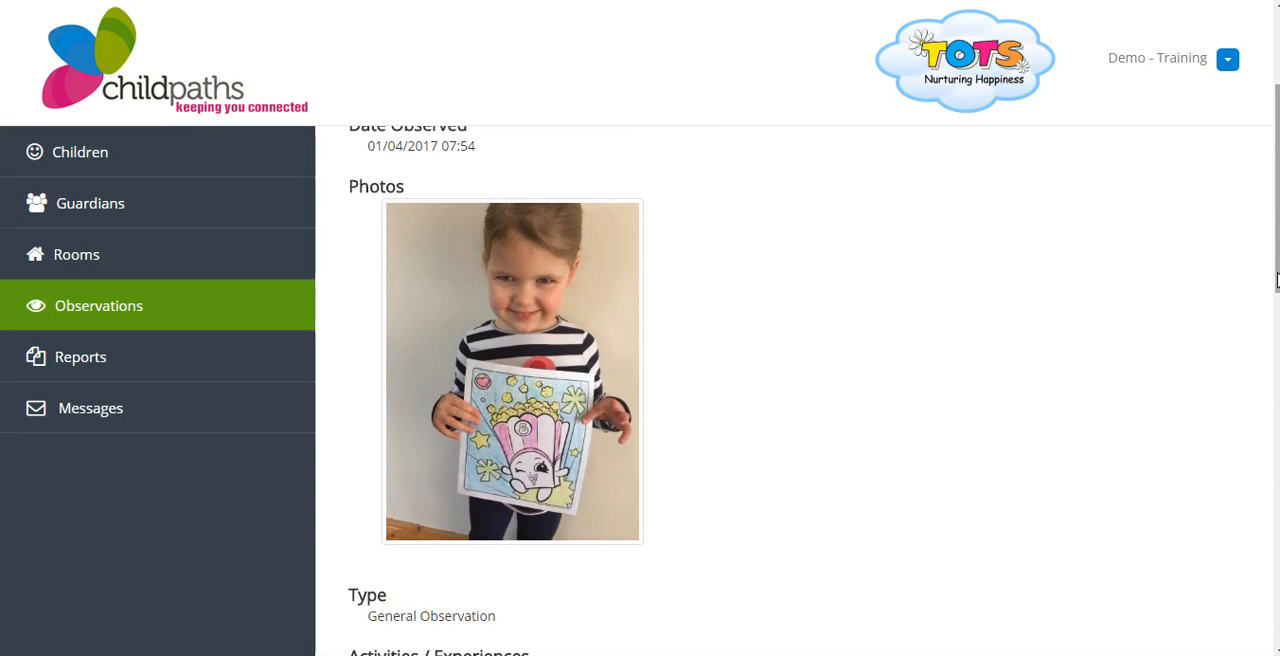